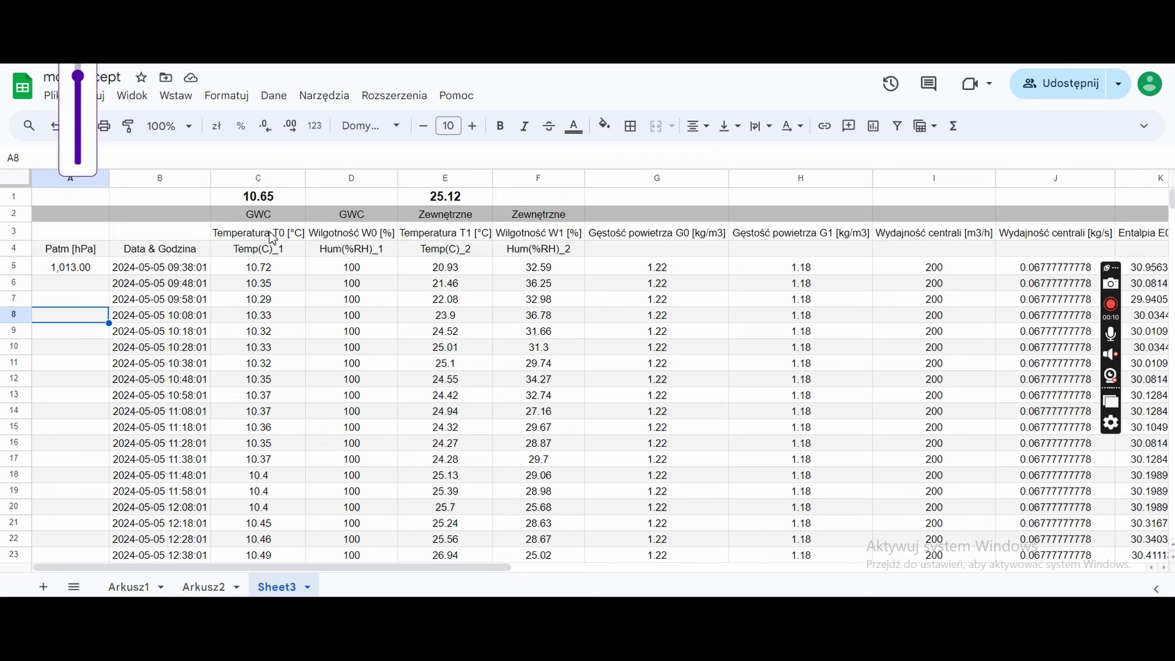
- Review the temperature and humidity column headers for GWC and outdoor air, and check the interval between the first timestamps
{"action": "left_click", "coordinate": [273, 235]}
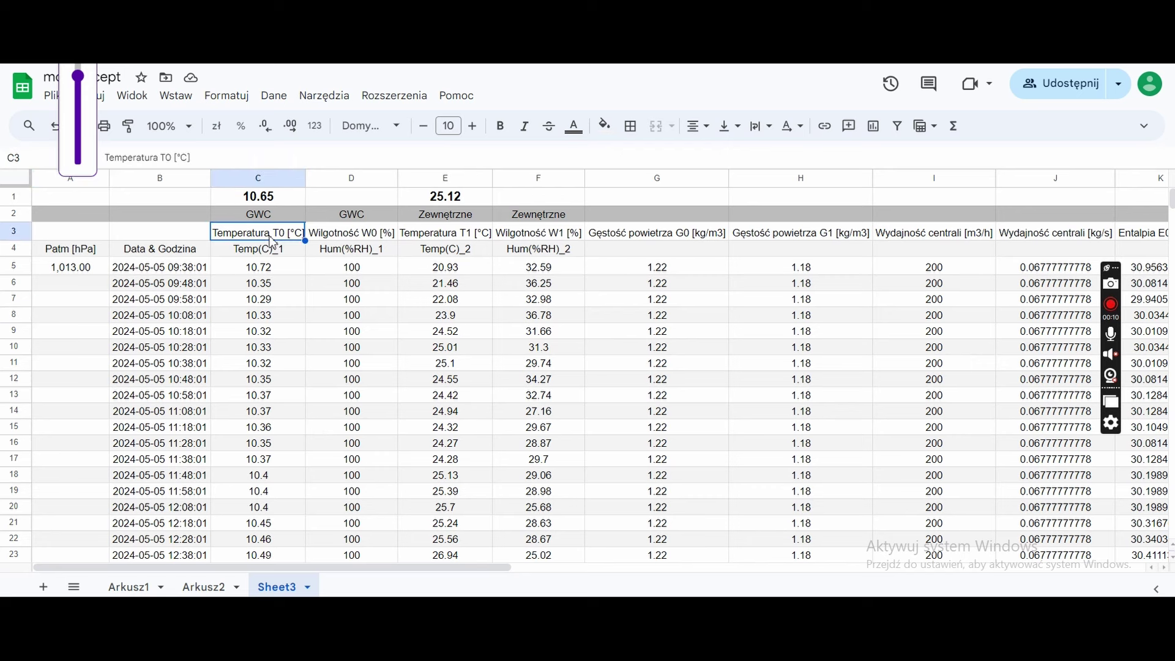
{"action": "left_click", "coordinate": [367, 237]}
{"action": "left_click", "coordinate": [451, 233]}
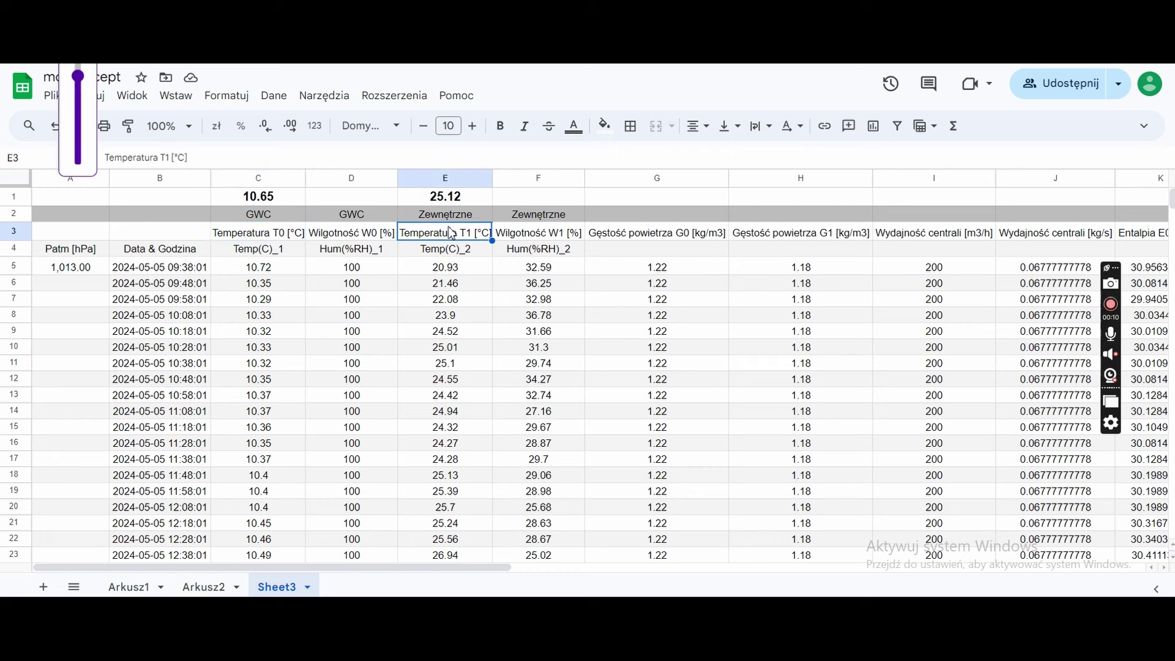
{"action": "left_click", "coordinate": [542, 237]}
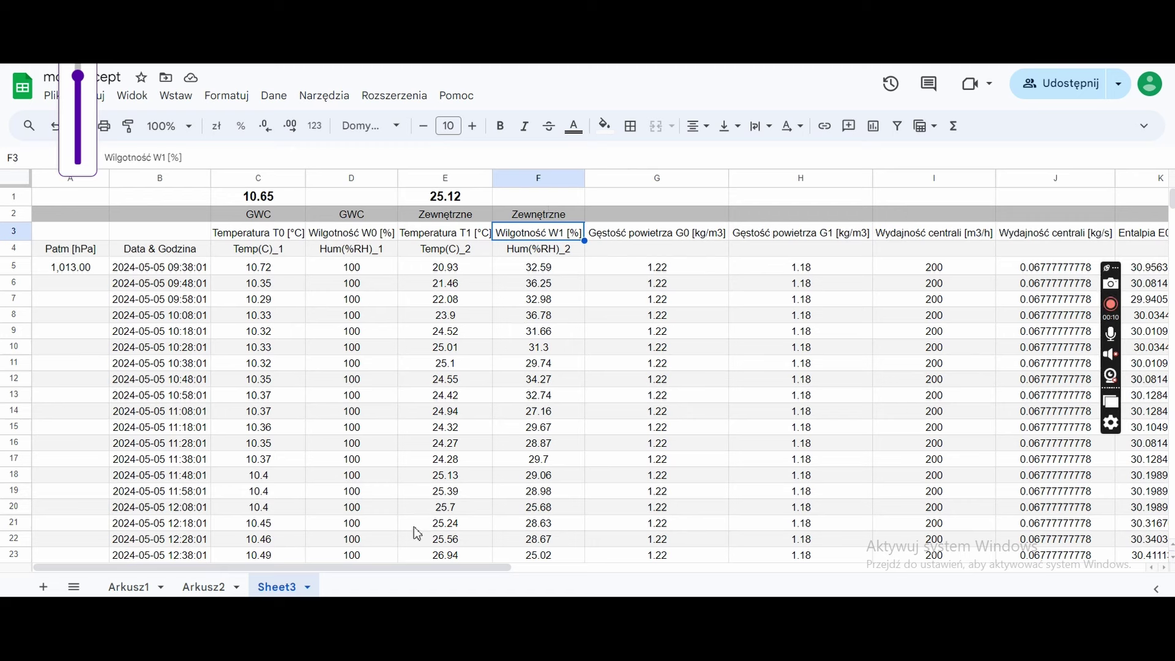
{"action": "left_click", "coordinate": [139, 280]}
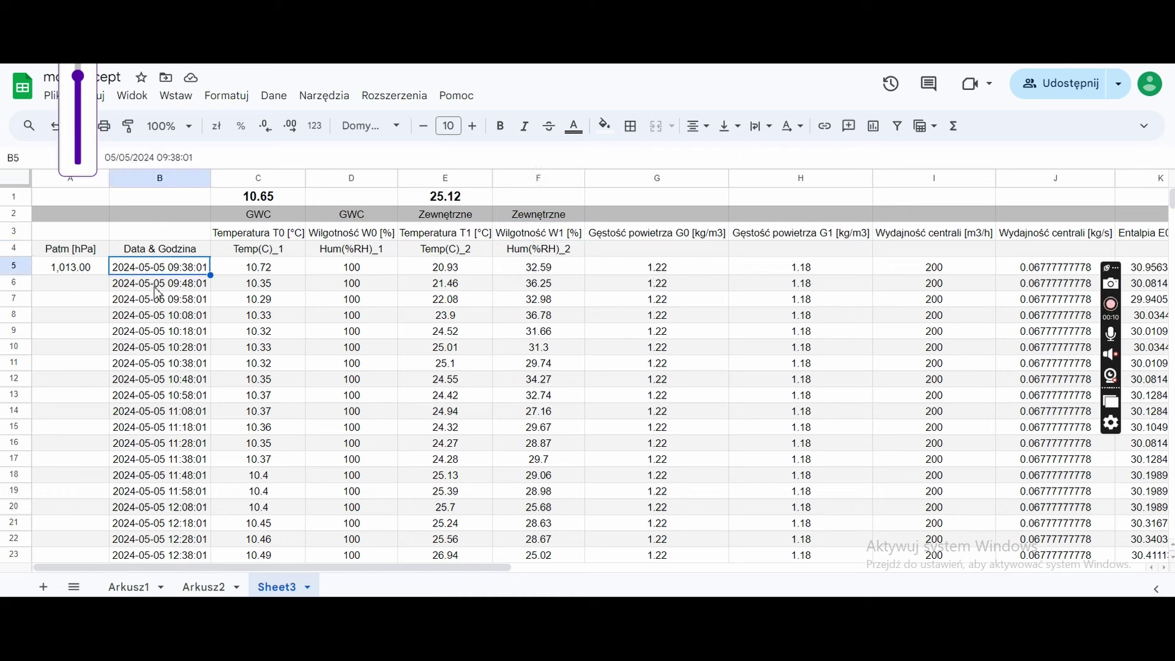
{"action": "left_click", "coordinate": [158, 304]}
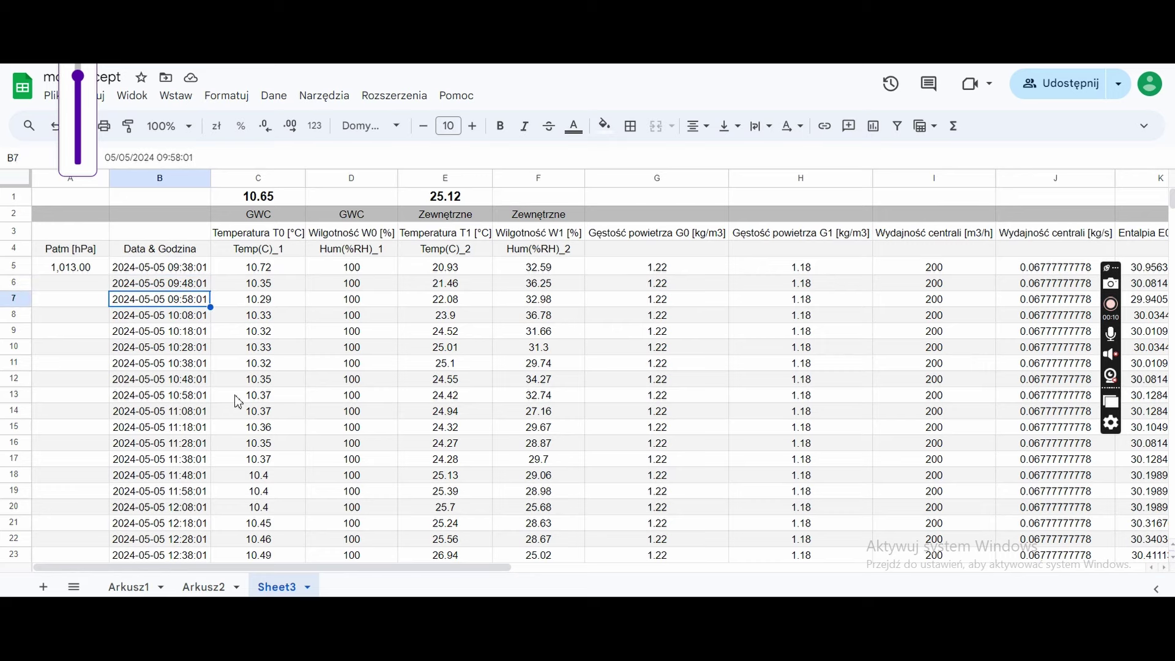
- Inspect the row 5 formulas and values for air densities G0 and G1 and for the ventilation unit's airflow in m3/h and kg/s
{"action": "left_click_drag", "start_coordinate": [343, 566], "coordinate": [546, 573]}
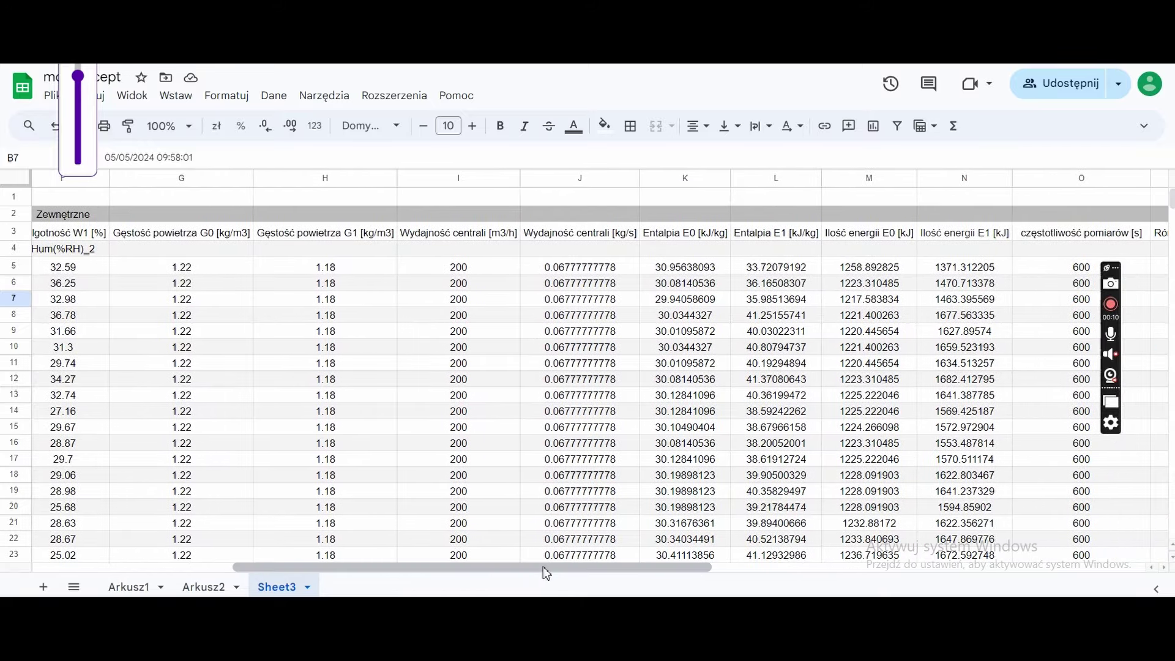
{"action": "left_click", "coordinate": [190, 271]}
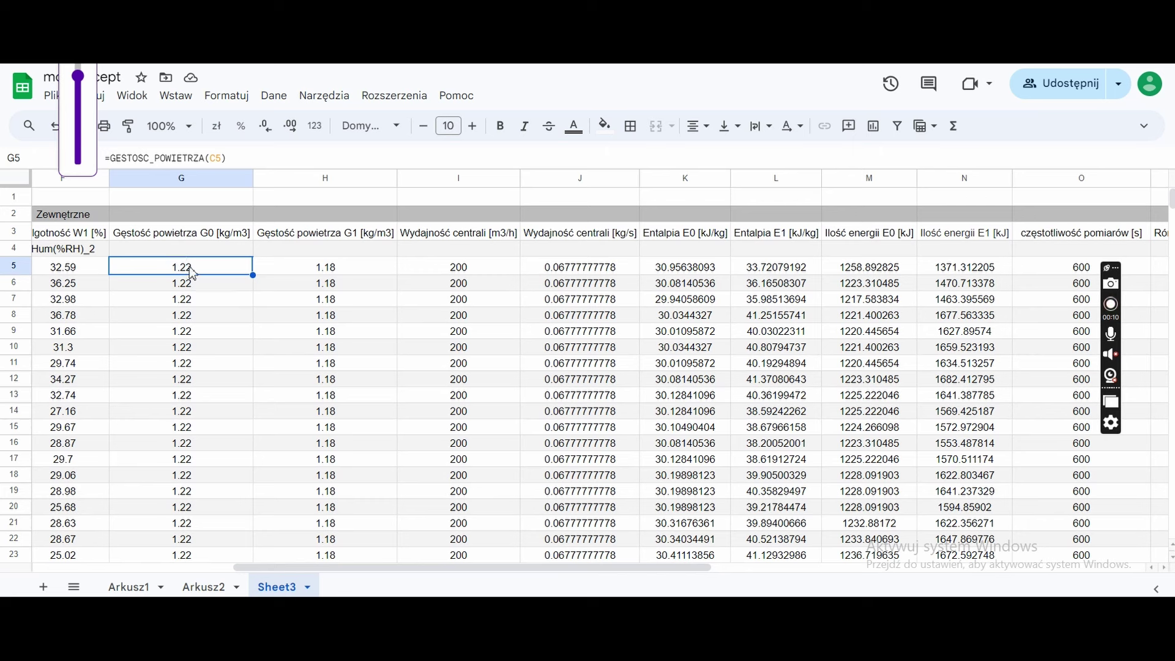
{"action": "left_click", "coordinate": [334, 271]}
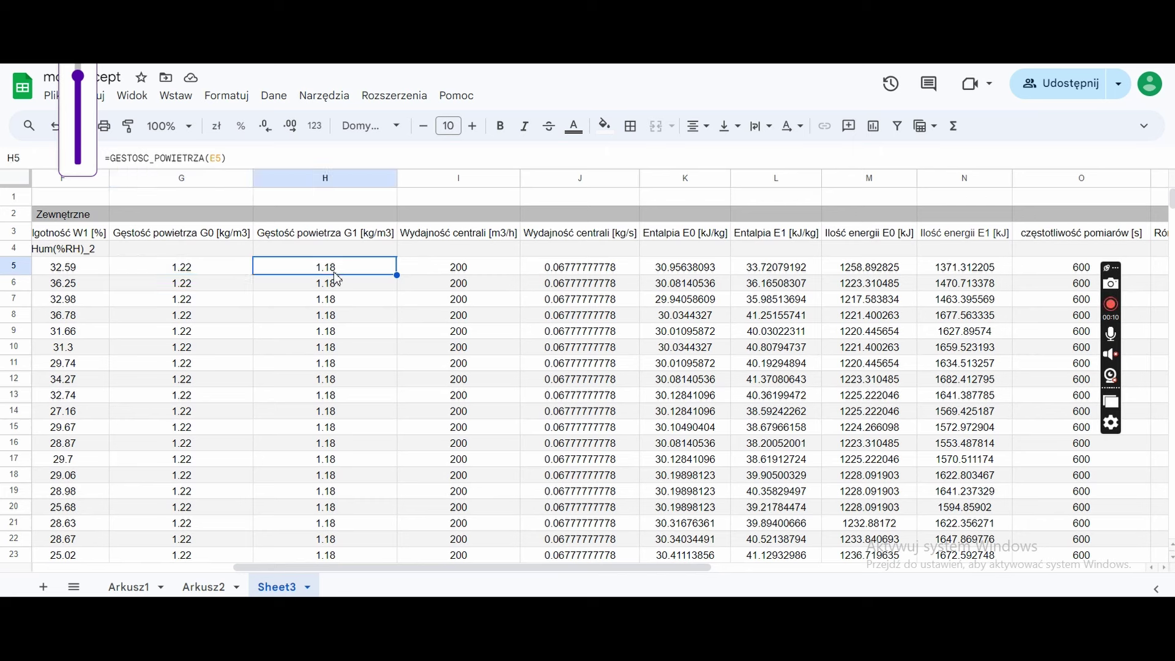
{"action": "left_click", "coordinate": [465, 275]}
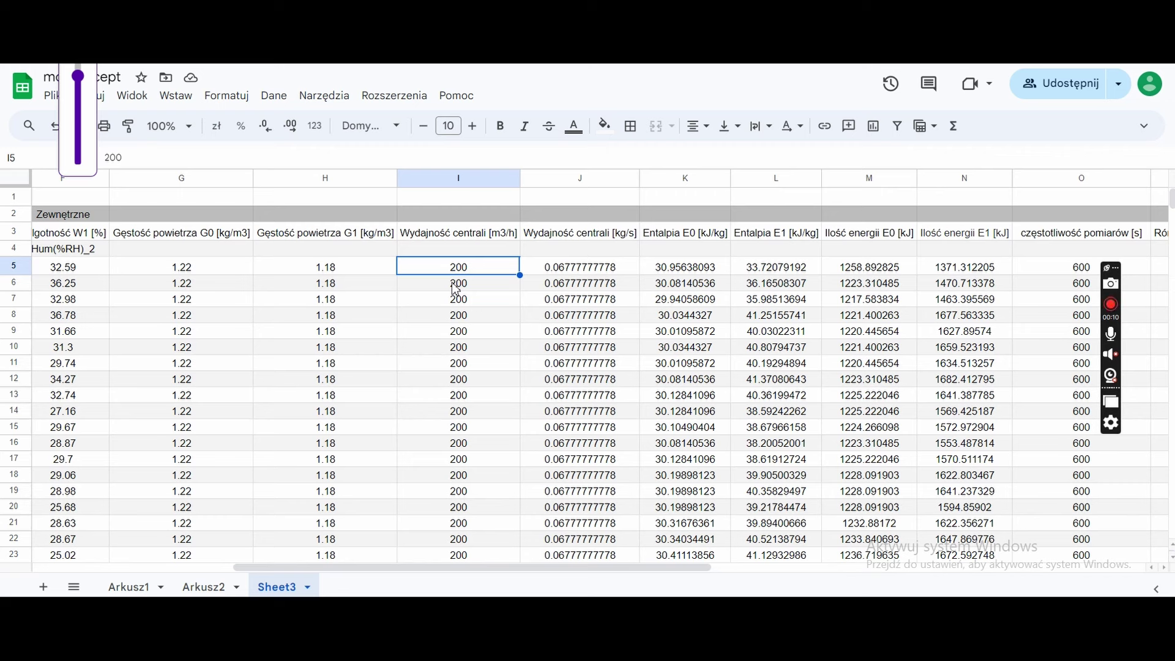
{"action": "left_click", "coordinate": [586, 270]}
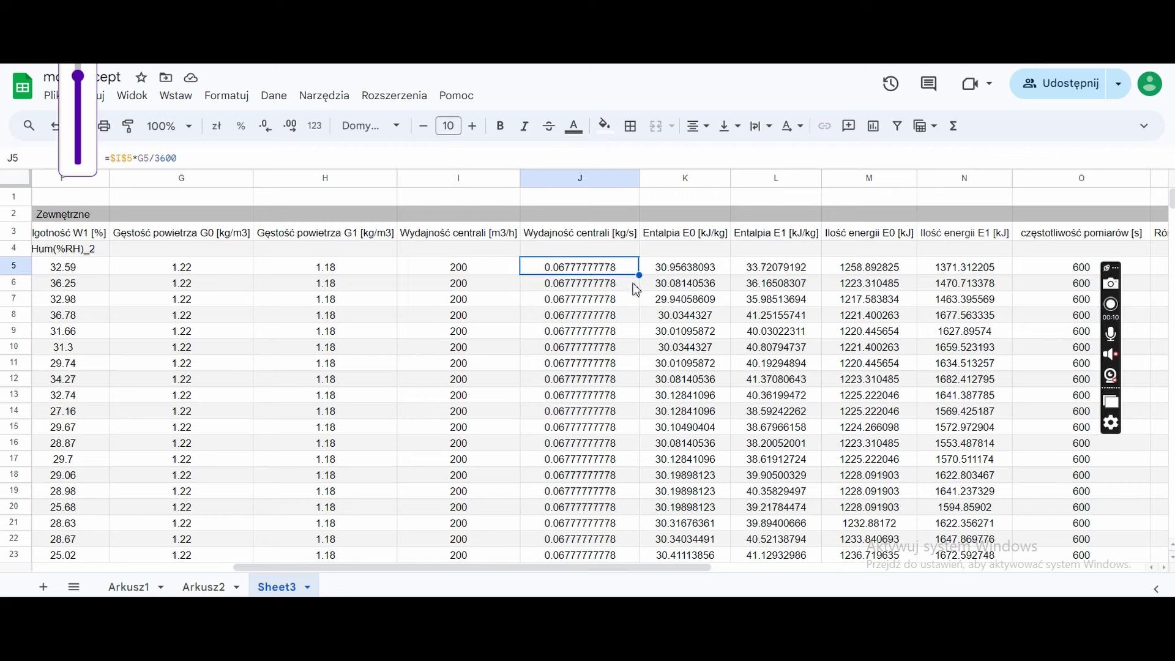
- Inspect the row 5 formulas for enthalpies E0 and E1 and for the energy amounts E0 and E1
{"action": "left_click", "coordinate": [673, 271]}
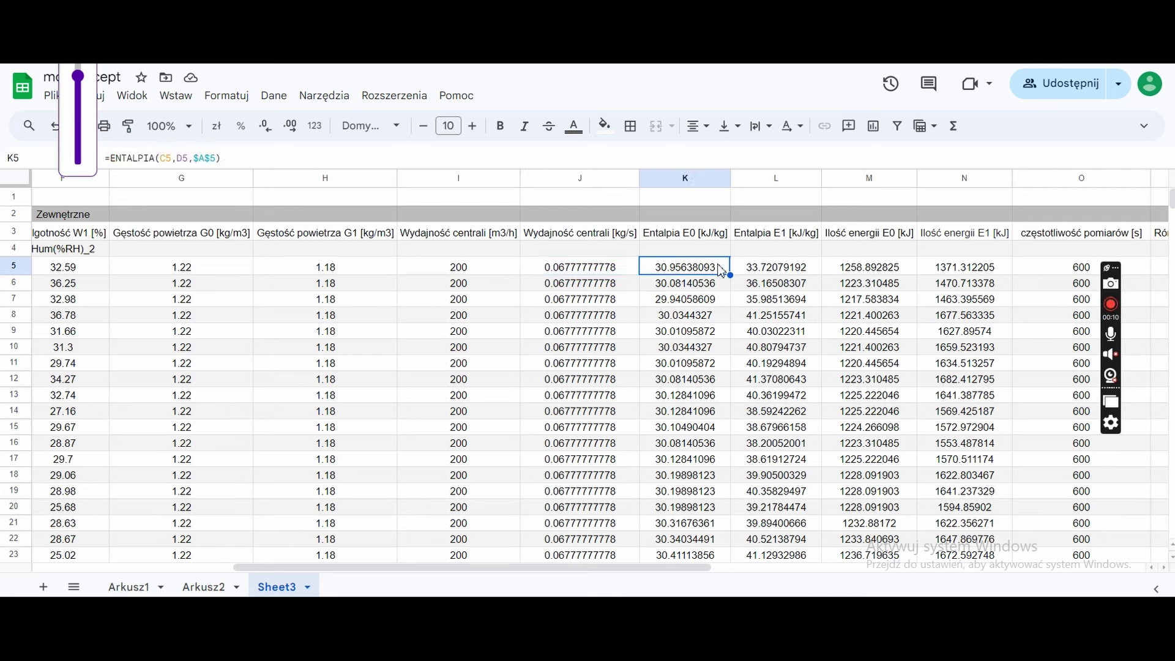
{"action": "left_click", "coordinate": [766, 273]}
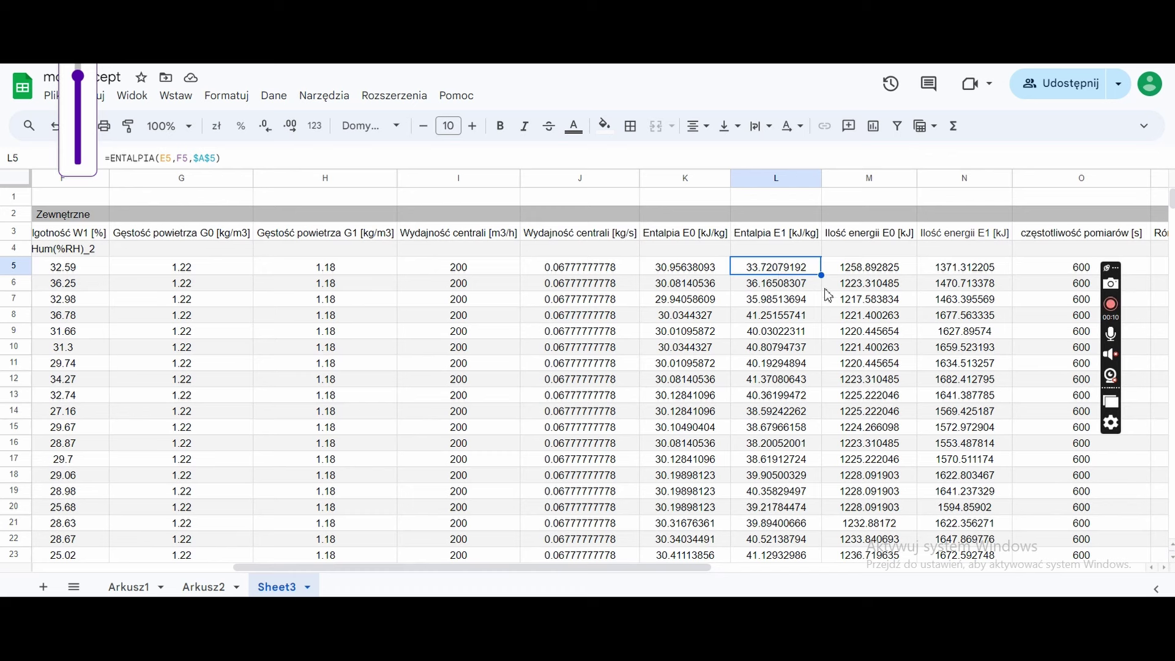
{"action": "left_click", "coordinate": [874, 269]}
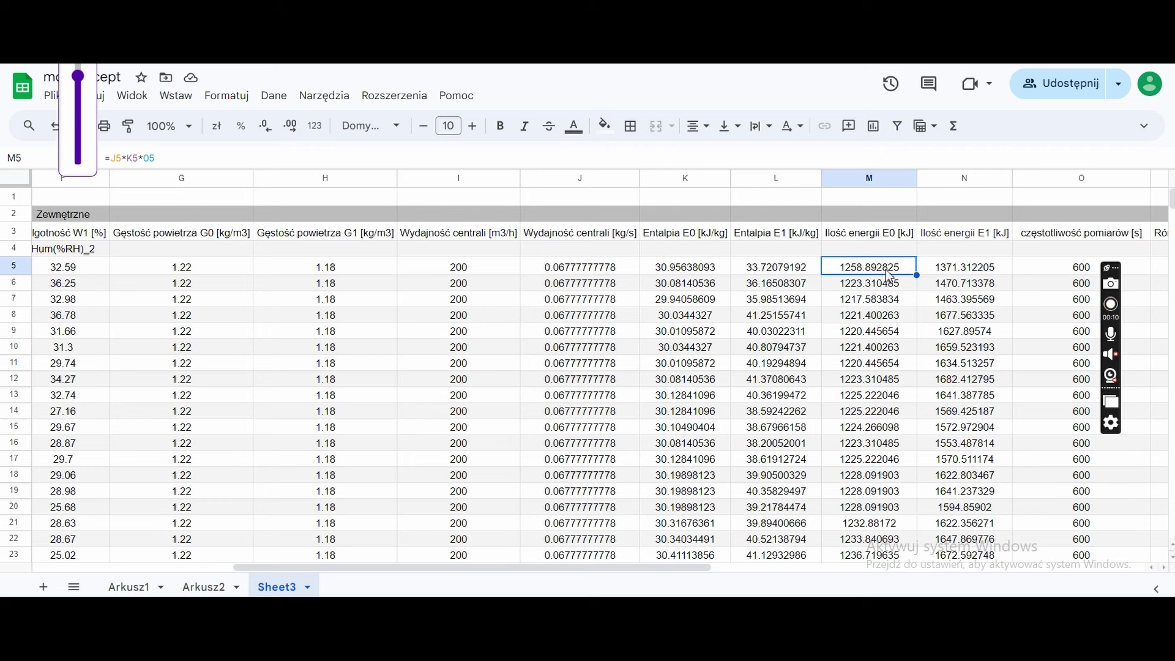
{"action": "left_click", "coordinate": [950, 276]}
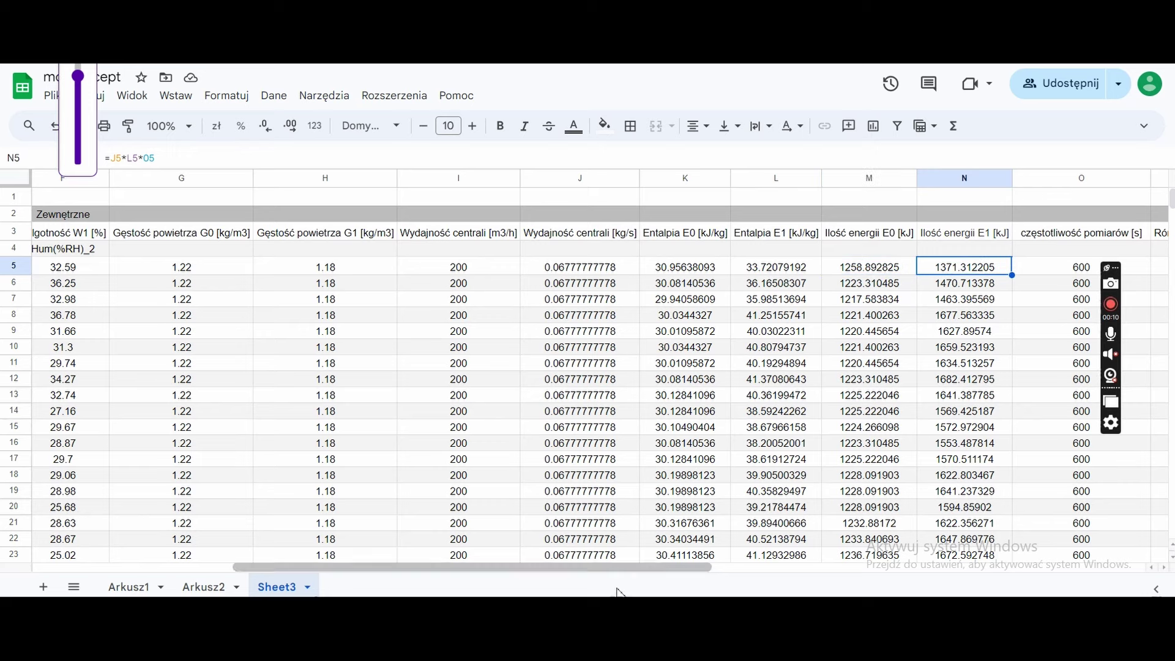
- Examine the row 5 formulas for measurement interval and E0-E1 energy difference, scan the differences below, and check the energy sum in kWh
{"action": "left_click_drag", "start_coordinate": [647, 574], "coordinate": [843, 572]}
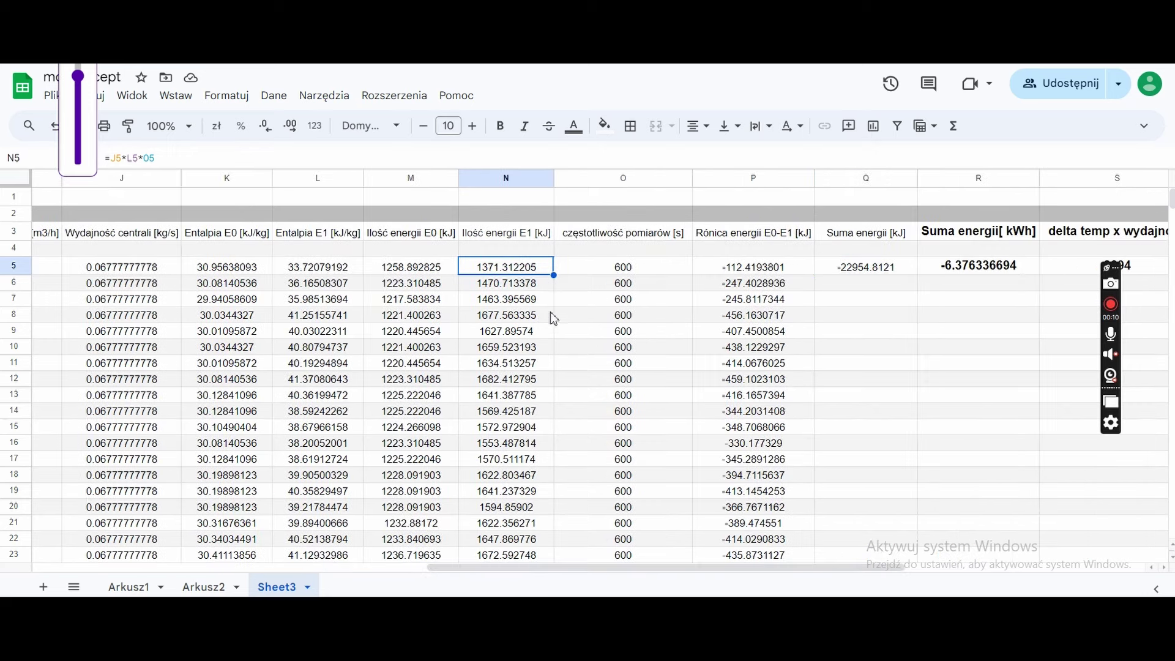
{"action": "left_click", "coordinate": [637, 274]}
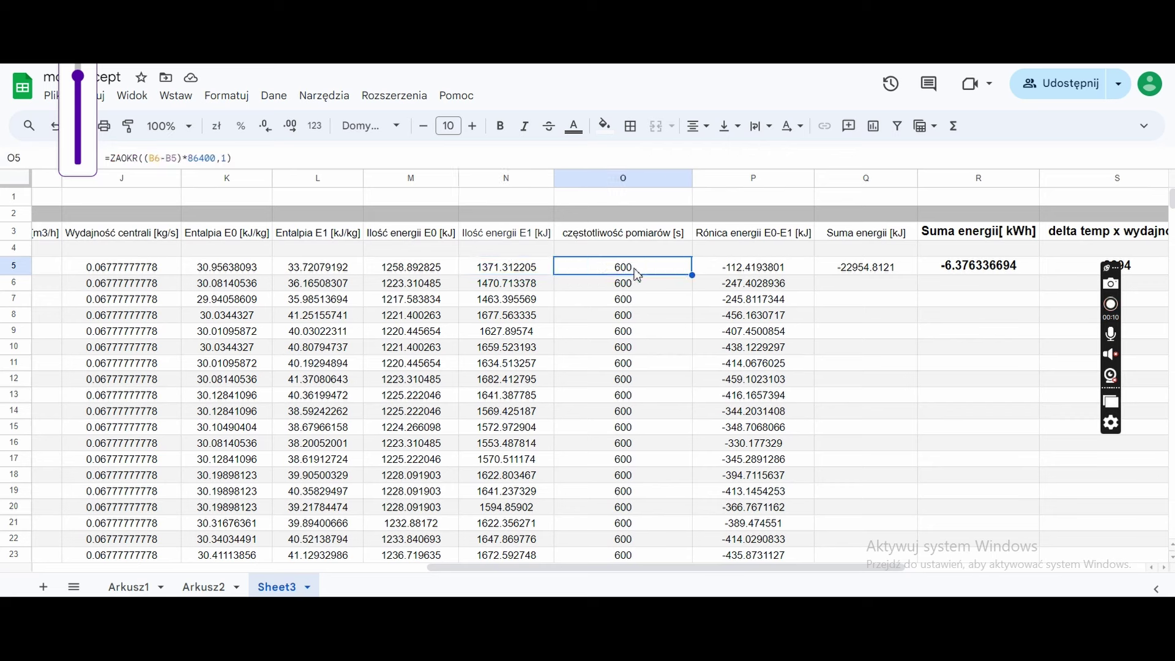
{"action": "left_click", "coordinate": [764, 272]}
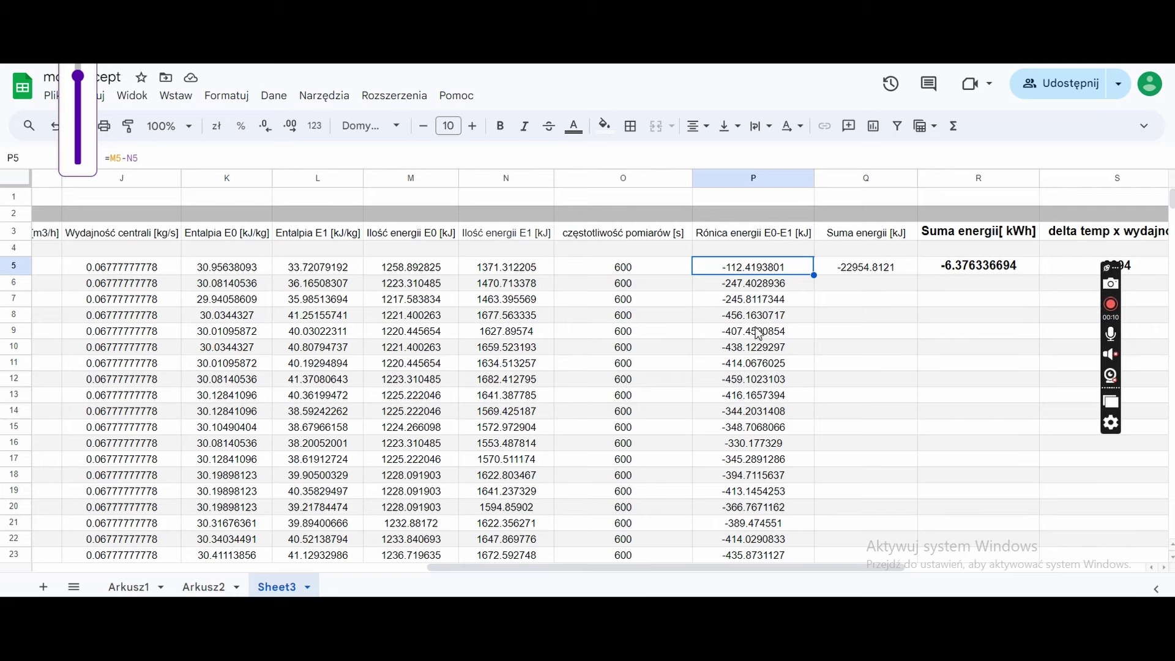
{"action": "scroll", "coordinate": [761, 312], "scroll_direction": "down", "scroll_amount": 15}
{"action": "scroll", "coordinate": [761, 312], "scroll_direction": "up", "scroll_amount": 15}
{"action": "left_click", "coordinate": [1000, 270]}
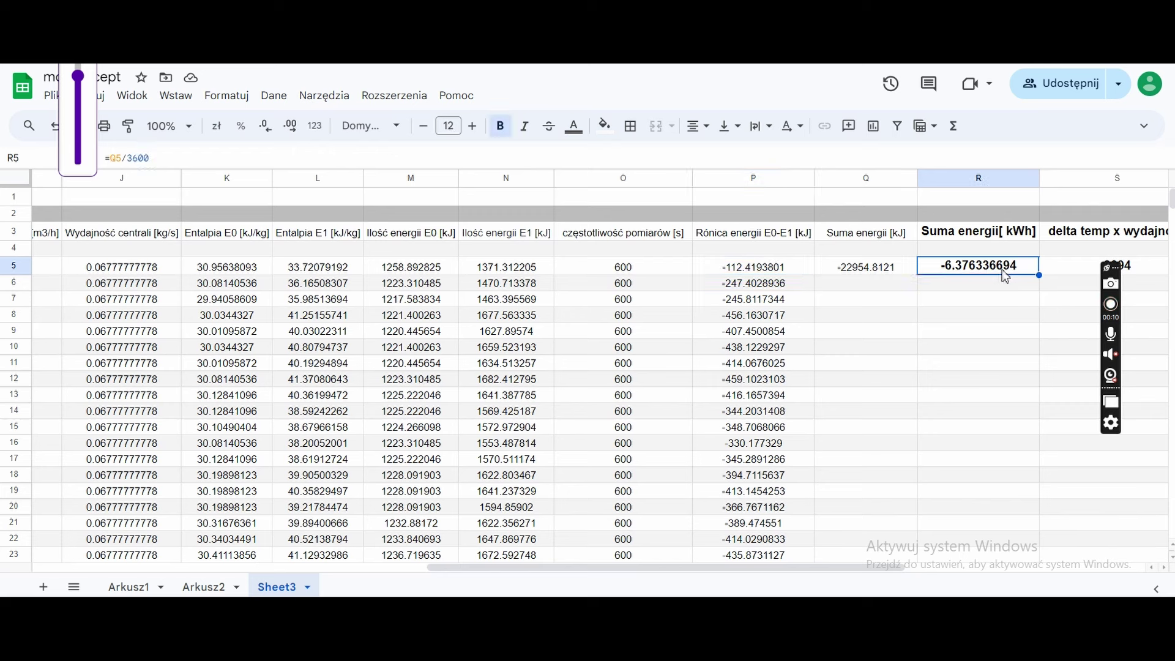
{"action": "left_click", "coordinate": [1002, 306]}
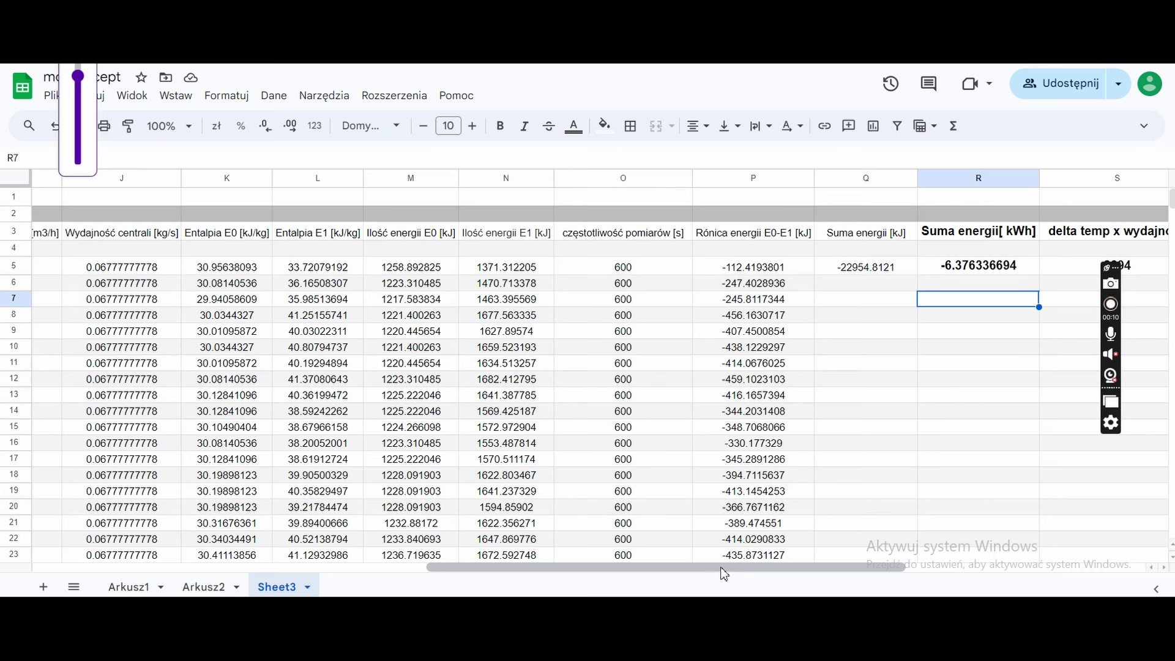
- Return to the sheet's first columns and look through the logged temperature and humidity readings down to the final measurement
{"action": "left_click_drag", "start_coordinate": [725, 574], "coordinate": [264, 541]}
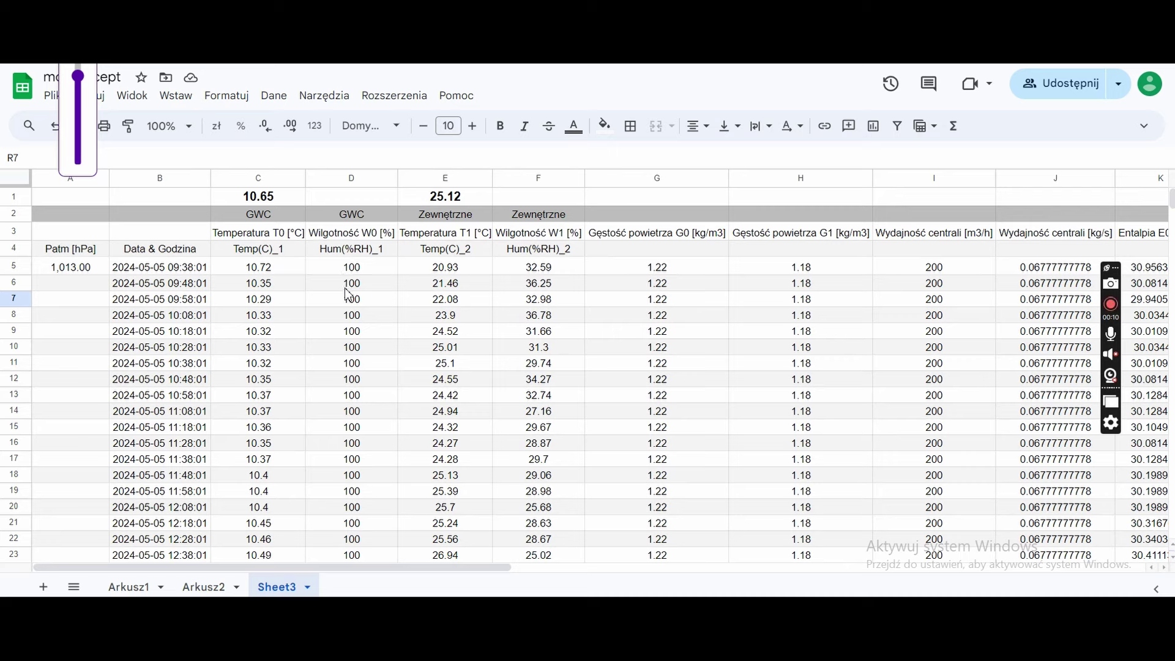
{"action": "scroll", "coordinate": [346, 279], "scroll_direction": "down", "scroll_amount": 12}
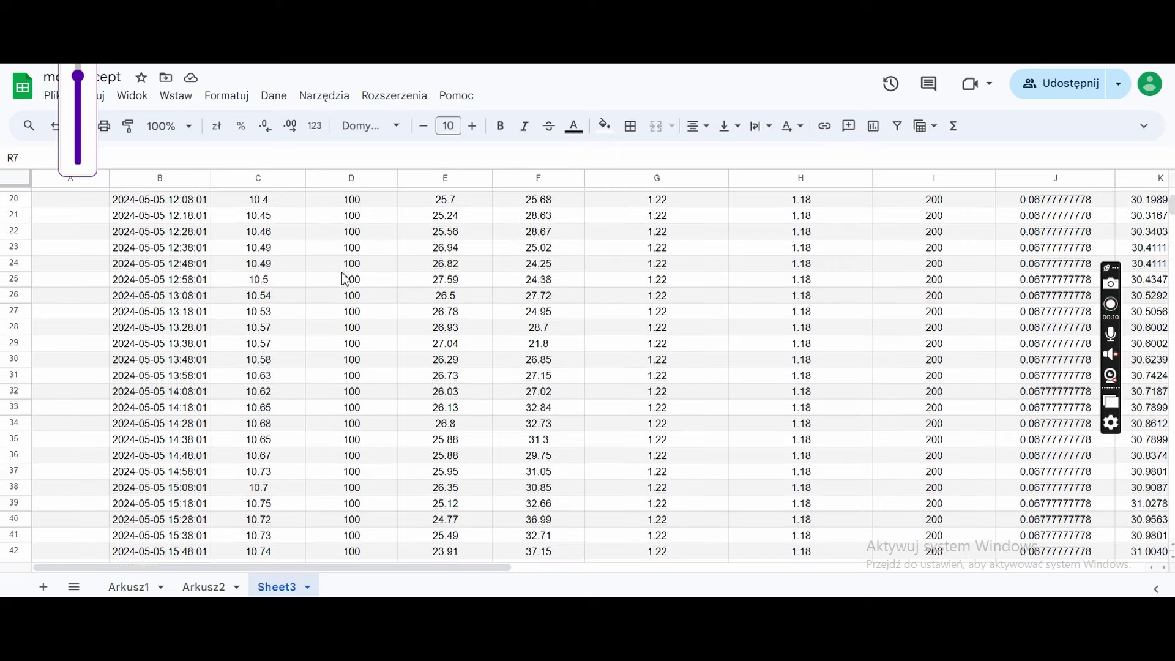
{"action": "scroll", "coordinate": [348, 286], "scroll_direction": "down", "scroll_amount": 3}
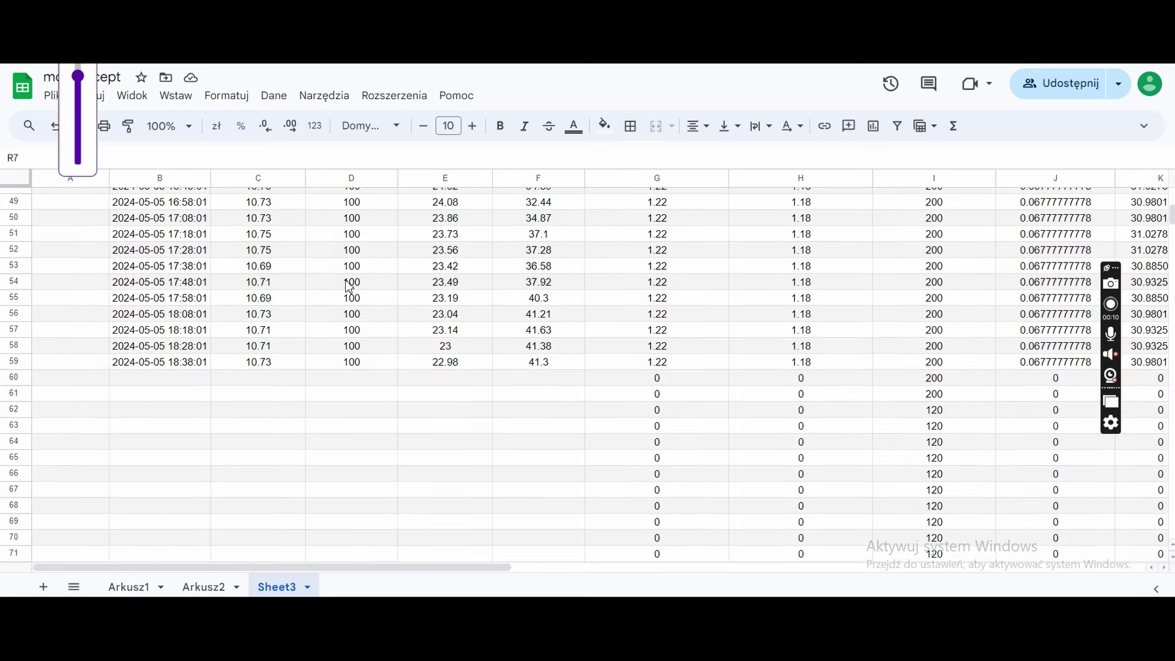
{"action": "scroll", "coordinate": [348, 286], "scroll_direction": "up", "scroll_amount": 10}
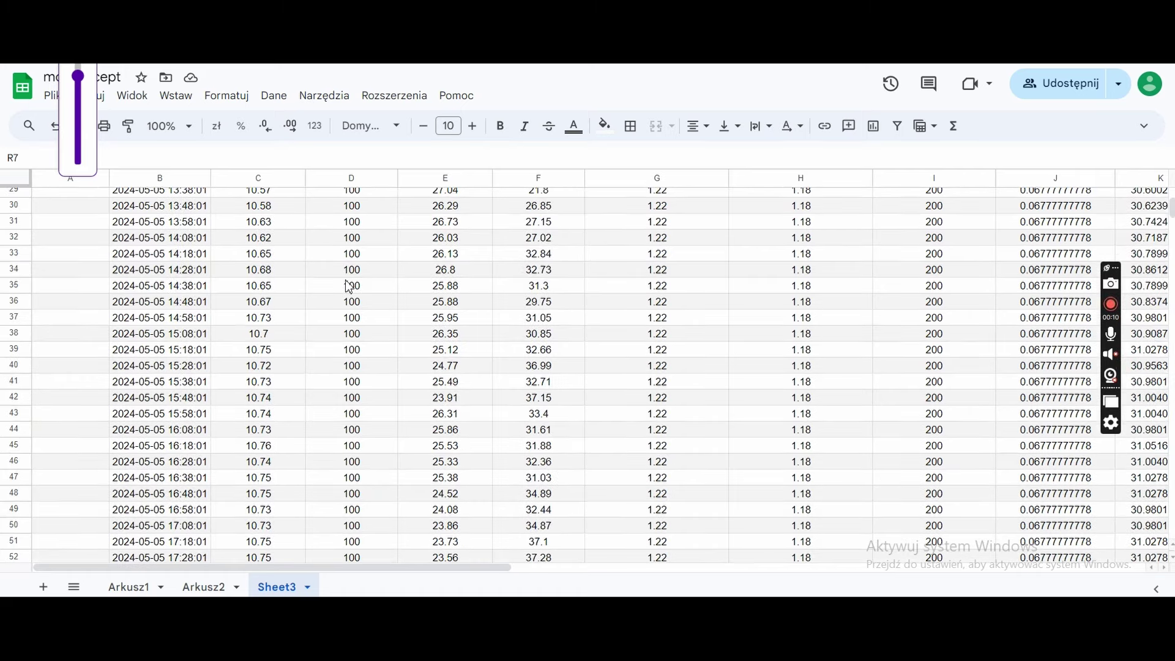
{"action": "scroll", "coordinate": [348, 286], "scroll_direction": "up", "scroll_amount": 4}
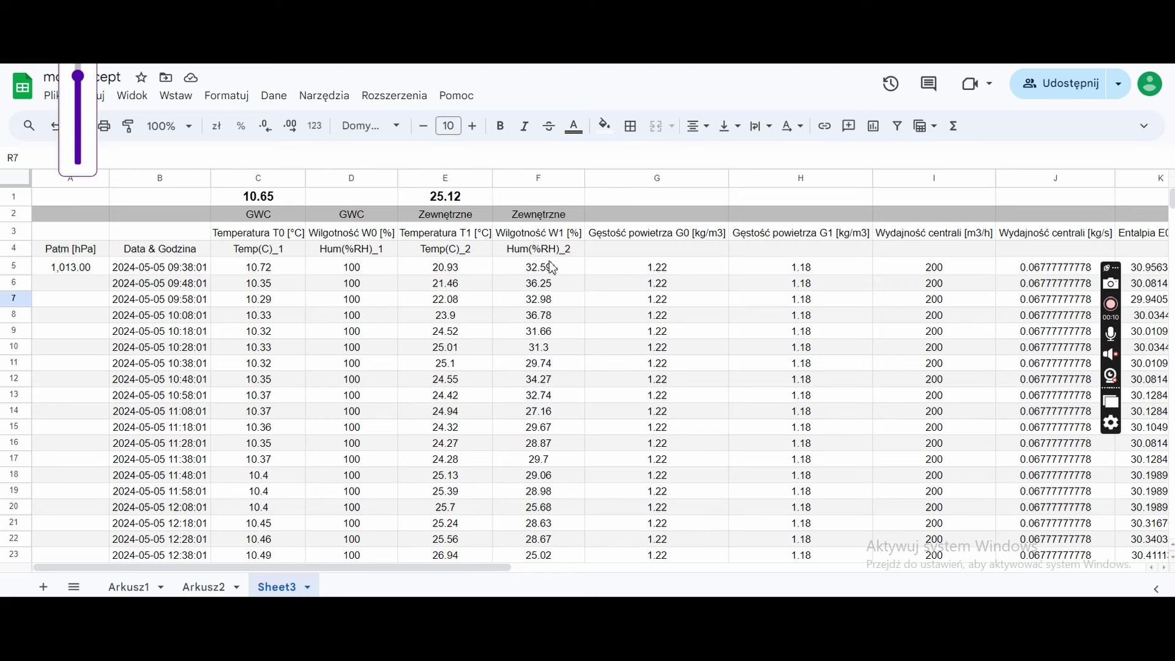
- Review the outdoor temperature and humidity readings, comparing the 12:58:01 outdoor values in row 25 with the GWC humidity
{"action": "scroll", "coordinate": [549, 271], "scroll_direction": "down", "scroll_amount": 3}
{"action": "scroll", "coordinate": [551, 272], "scroll_direction": "down", "scroll_amount": 2}
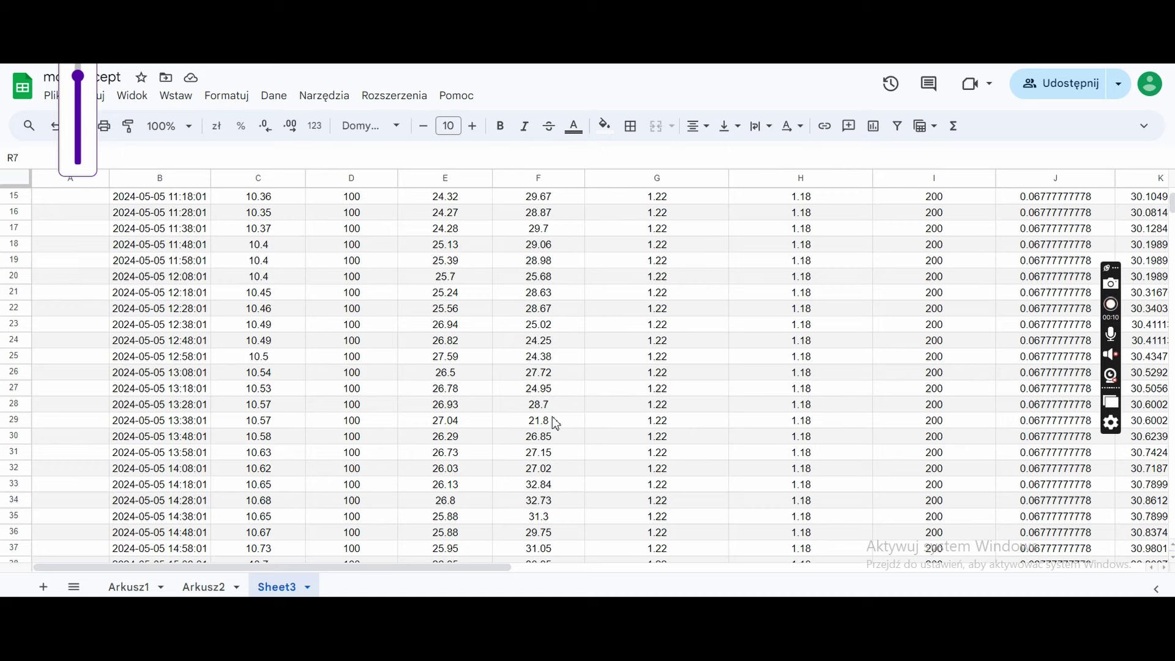
{"action": "scroll", "coordinate": [465, 441], "scroll_direction": "up", "scroll_amount": 5}
{"action": "scroll", "coordinate": [465, 441], "scroll_direction": "down", "scroll_amount": 6}
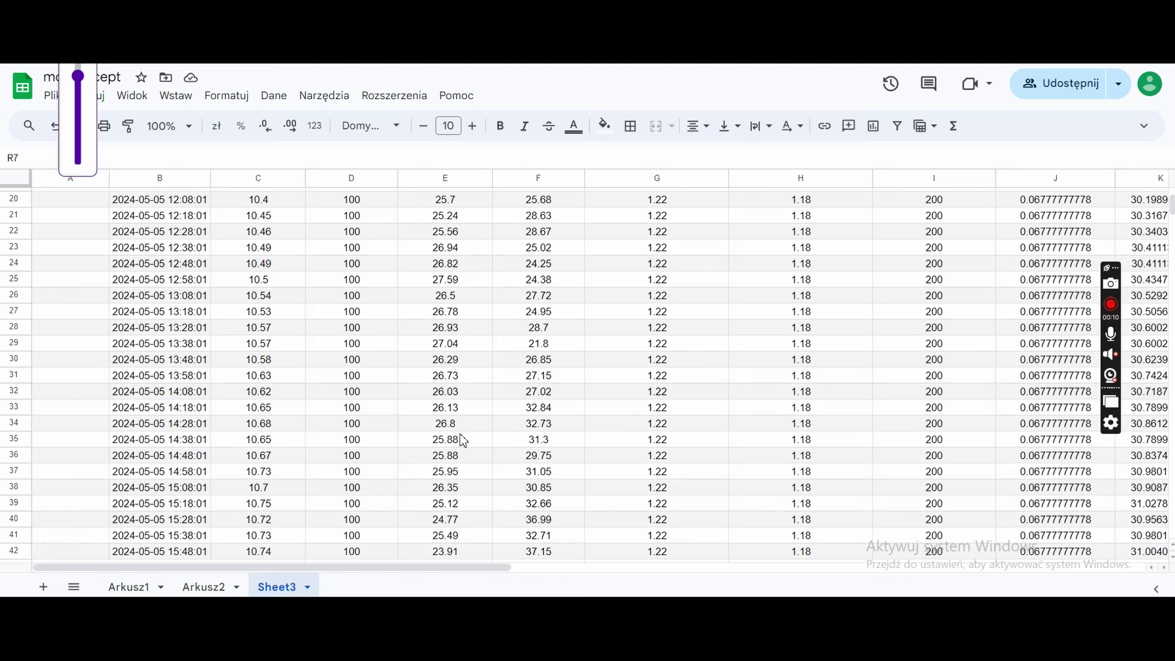
{"action": "left_click", "coordinate": [459, 282]}
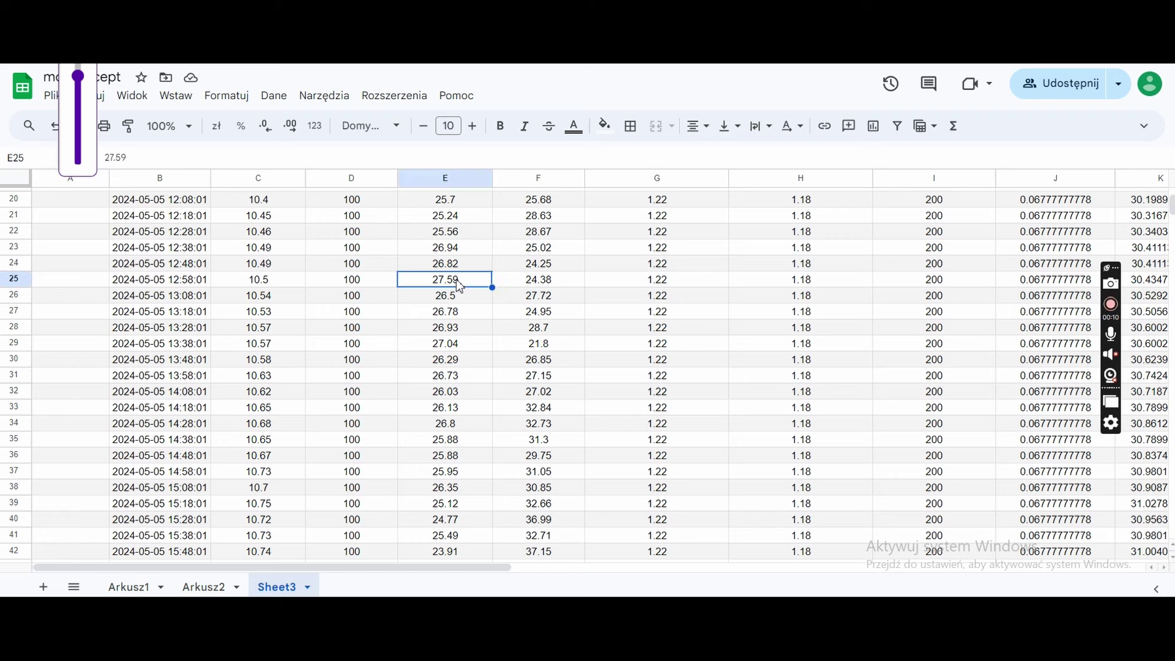
{"action": "left_click", "coordinate": [541, 281]}
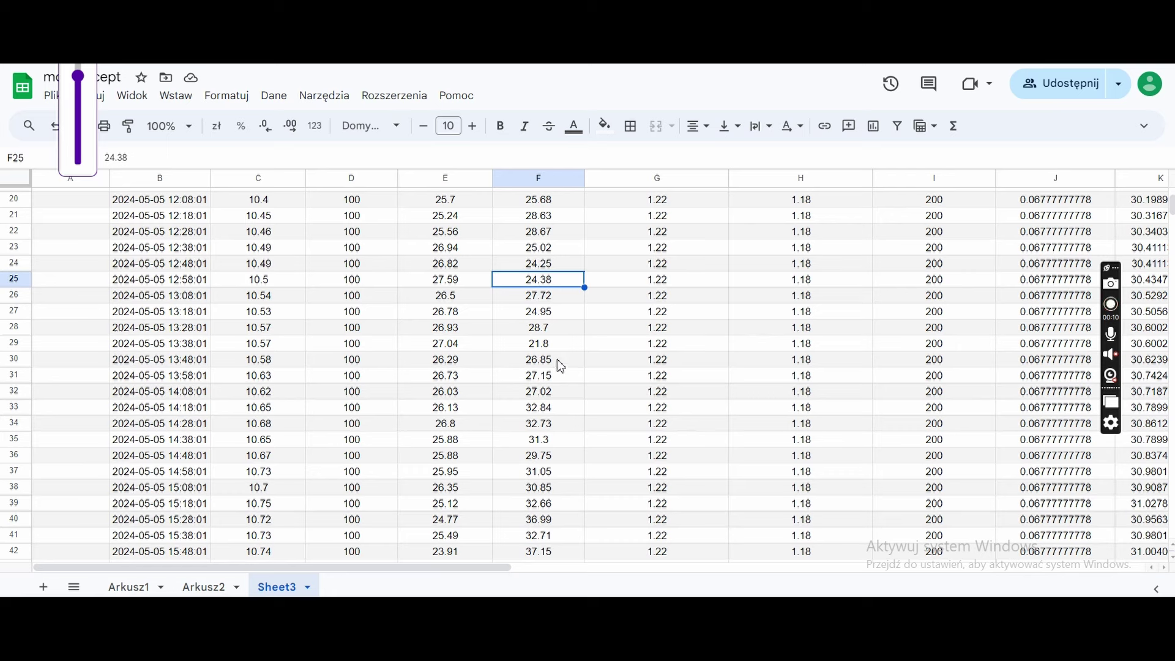
{"action": "left_click", "coordinate": [357, 281]}
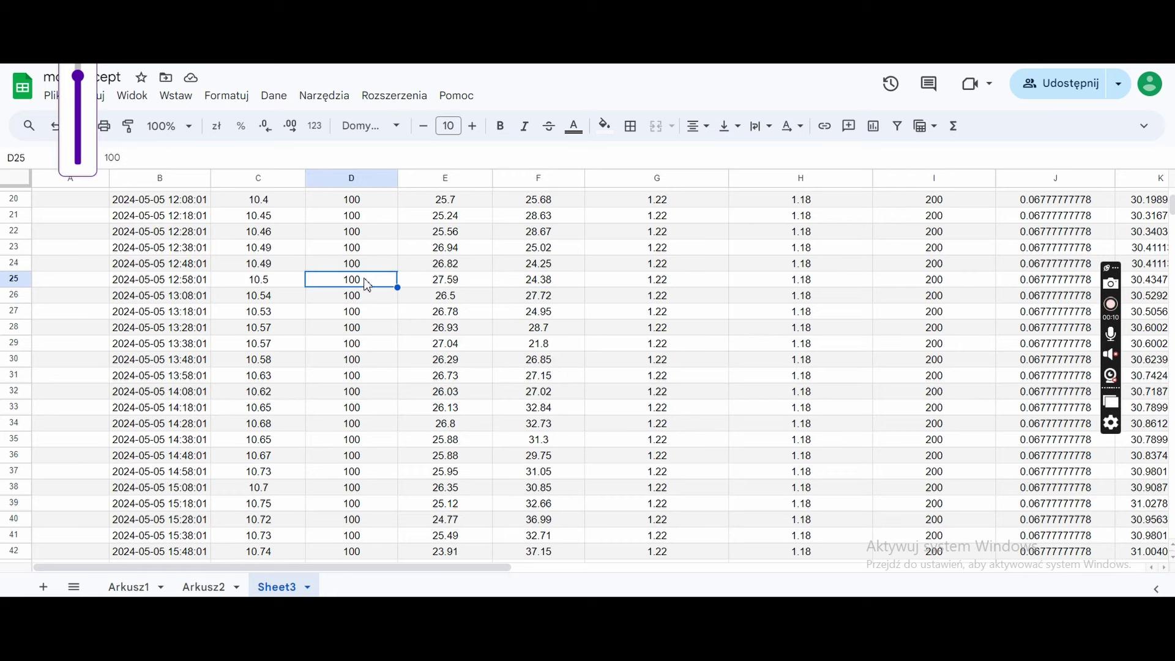
{"action": "scroll", "coordinate": [286, 353], "scroll_direction": "up", "scroll_amount": 6}
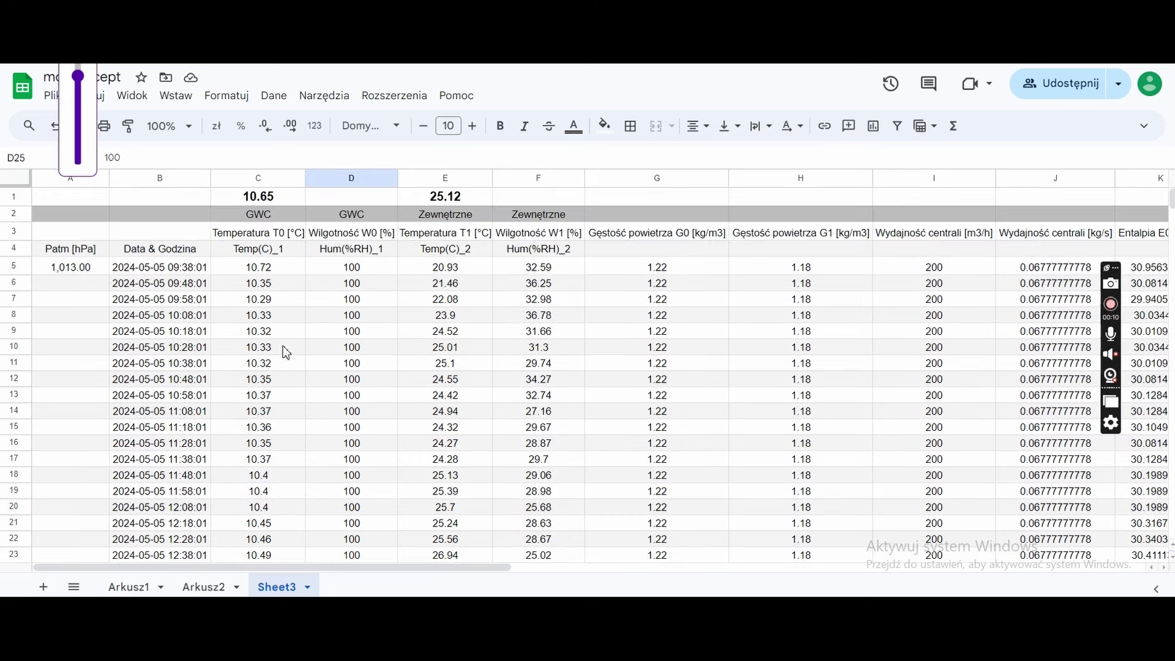
- Review the GWC temperature T0 readings from the first measurement in C5 through the last logged row
{"action": "left_click", "coordinate": [259, 275]}
{"action": "scroll", "coordinate": [292, 329], "scroll_direction": "down", "scroll_amount": 6}
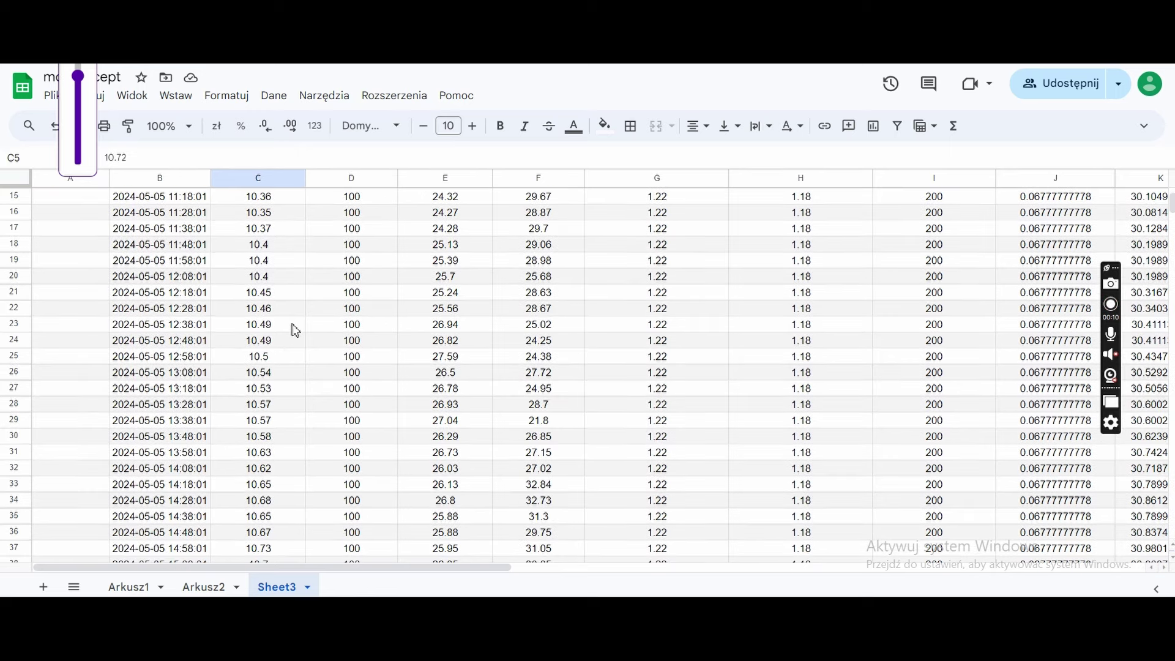
{"action": "scroll", "coordinate": [296, 330], "scroll_direction": "down", "scroll_amount": 2}
{"action": "scroll", "coordinate": [295, 330], "scroll_direction": "down", "scroll_amount": 3}
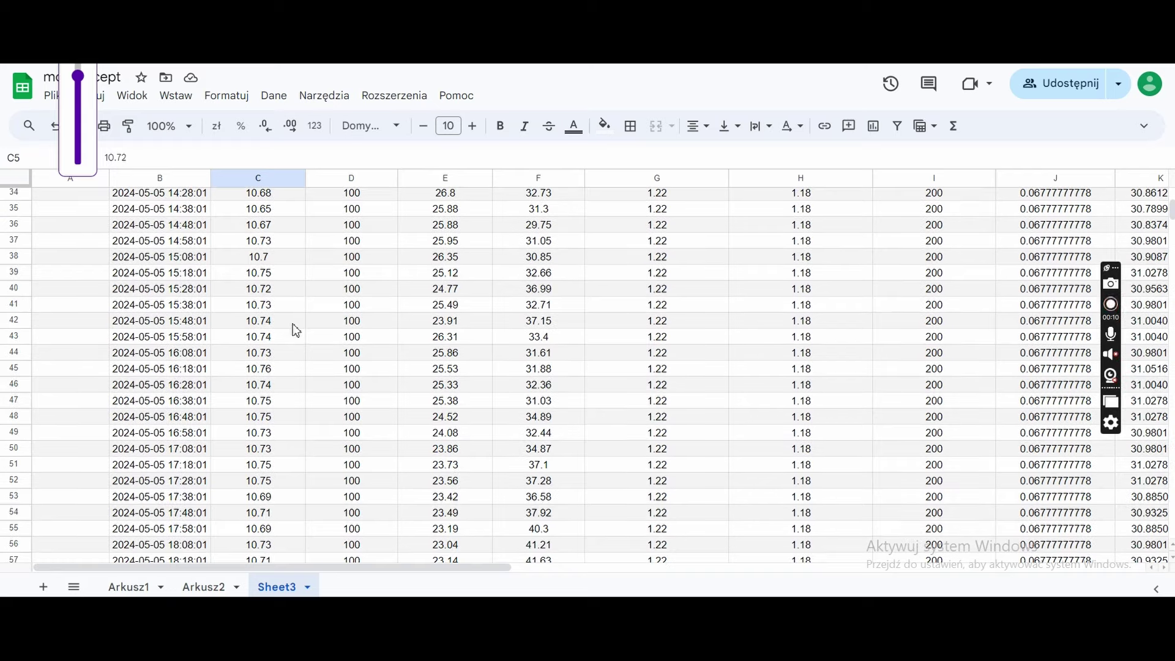
{"action": "scroll", "coordinate": [295, 331], "scroll_direction": "down", "scroll_amount": 3}
{"action": "scroll", "coordinate": [296, 330], "scroll_direction": "up", "scroll_amount": 11}
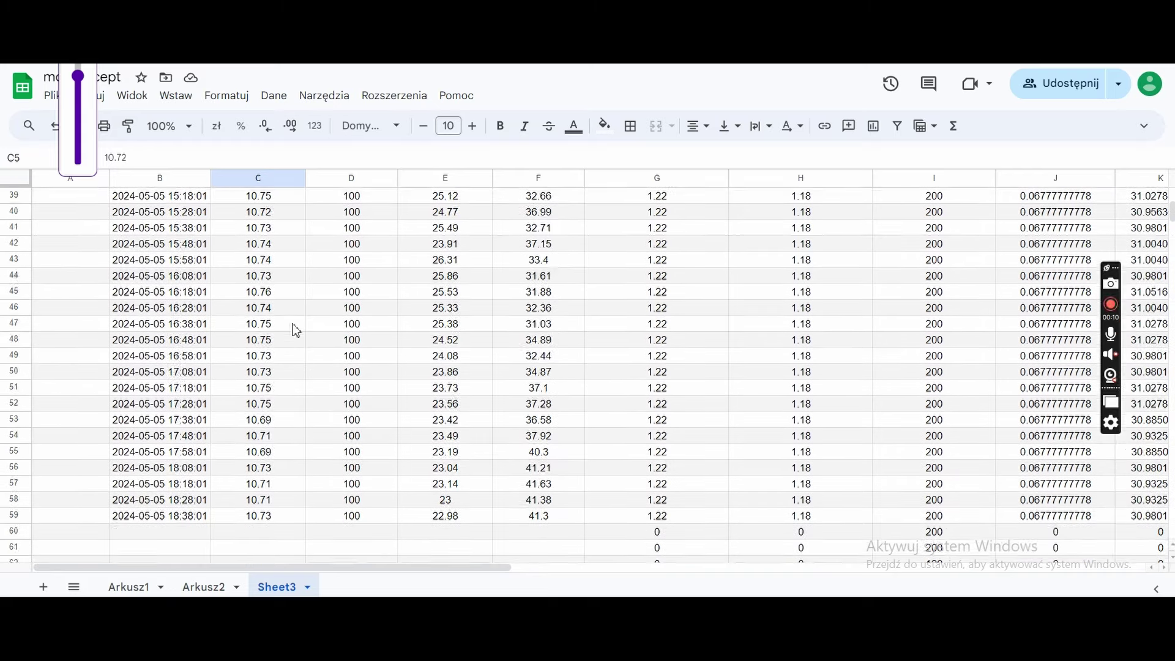
{"action": "scroll", "coordinate": [296, 331], "scroll_direction": "up", "scroll_amount": 2}
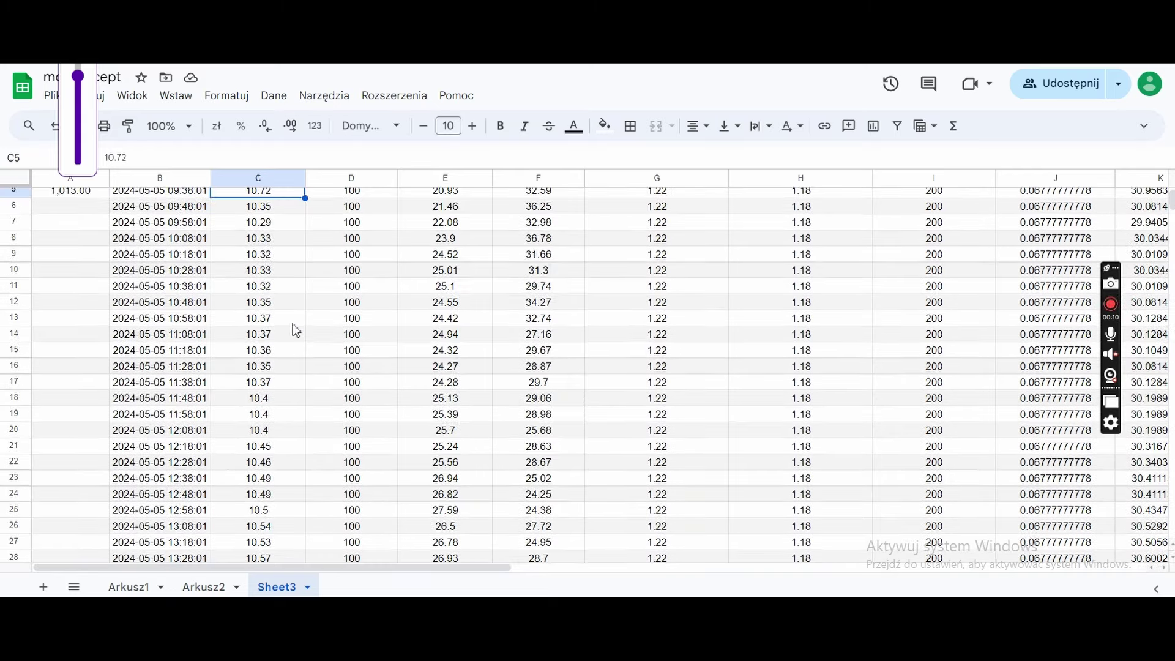
{"action": "scroll", "coordinate": [293, 331], "scroll_direction": "up", "scroll_amount": 2}
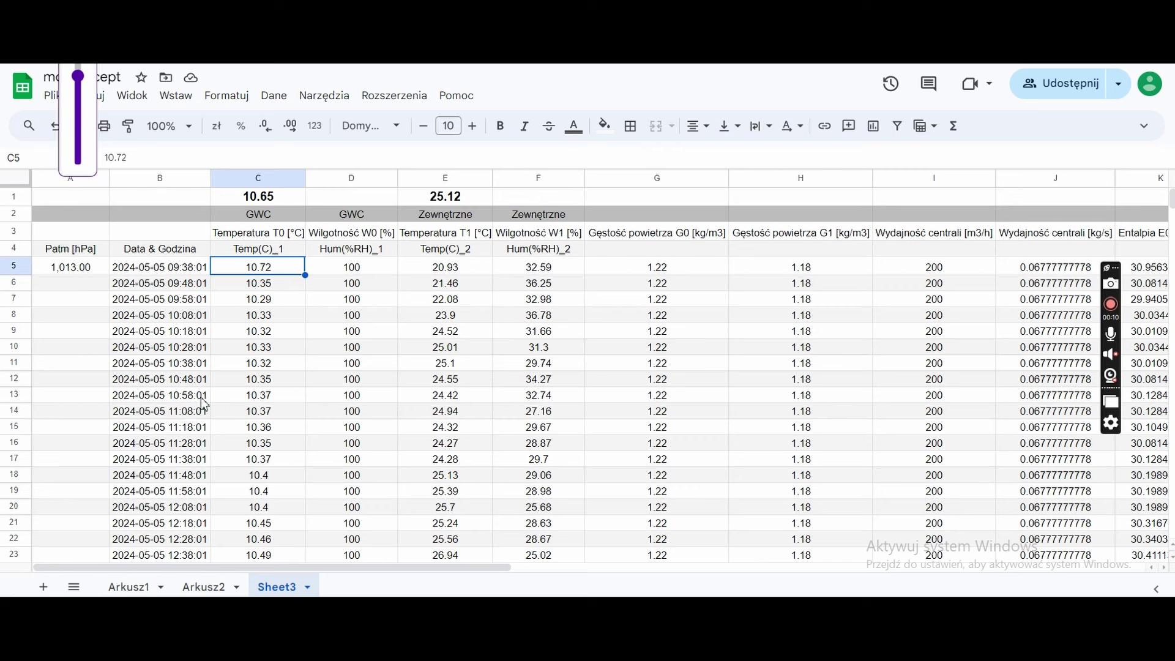
- Check the measurement period in the date and time column, from the first entry in B5 to the last in B59
{"action": "left_click", "coordinate": [187, 276]}
{"action": "scroll", "coordinate": [187, 276], "scroll_direction": "down", "scroll_amount": 13}
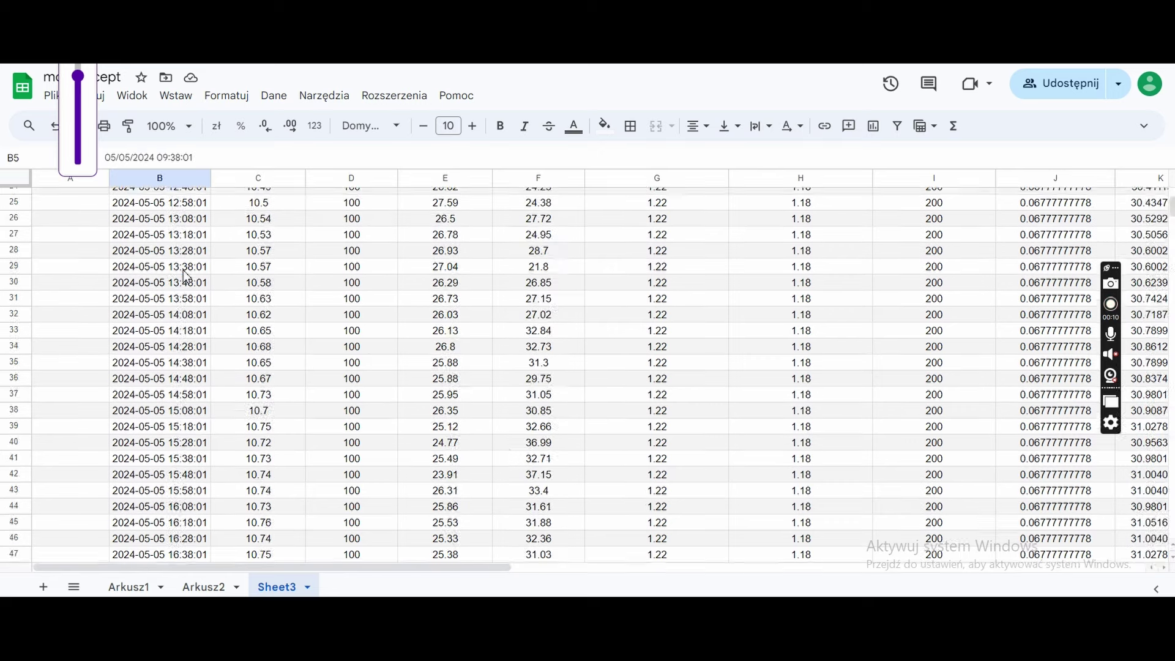
{"action": "scroll", "coordinate": [187, 275], "scroll_direction": "up", "scroll_amount": 1}
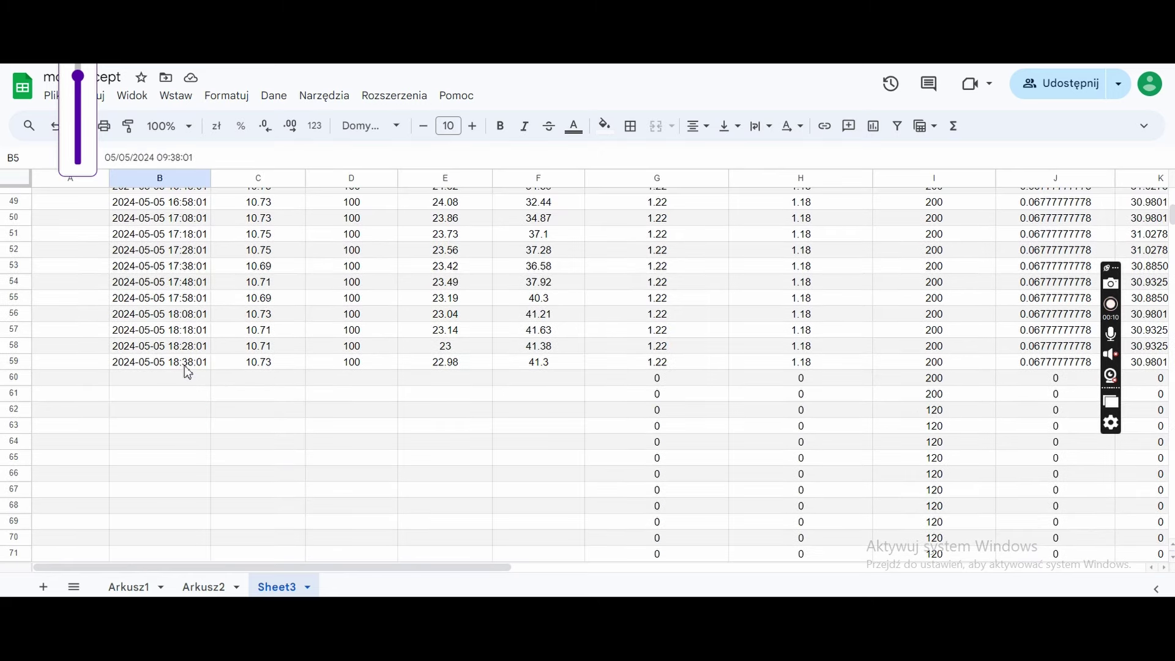
{"action": "left_click", "coordinate": [185, 366]}
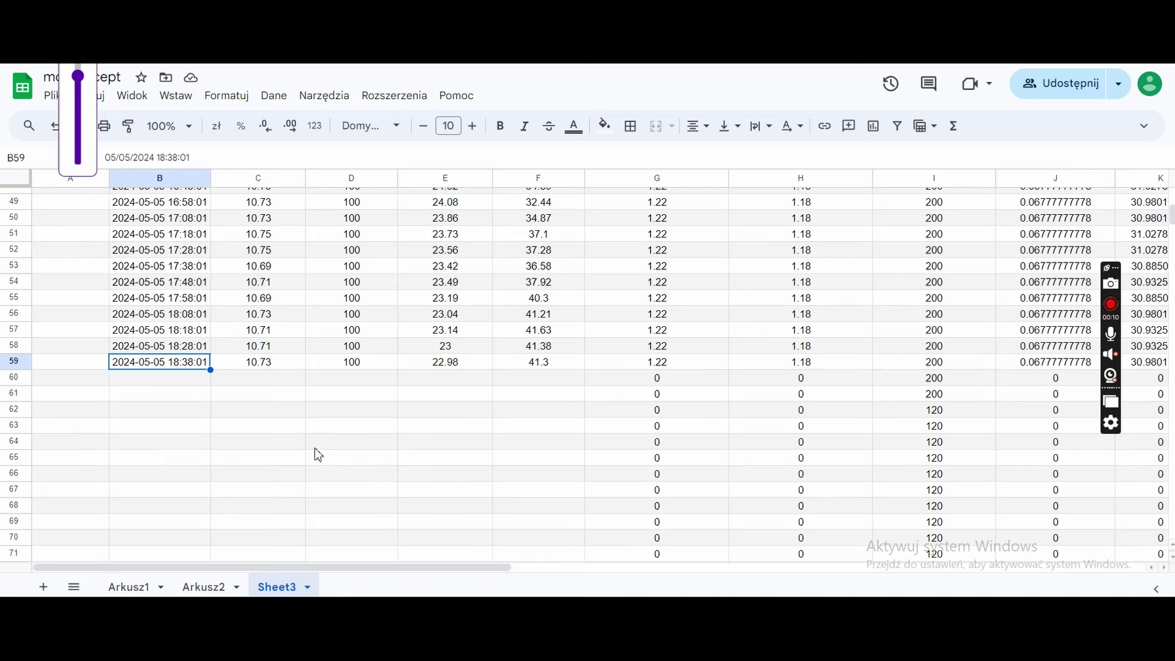
{"action": "scroll", "coordinate": [319, 445], "scroll_direction": "up", "scroll_amount": 2}
{"action": "scroll", "coordinate": [319, 446], "scroll_direction": "up", "scroll_amount": 10}
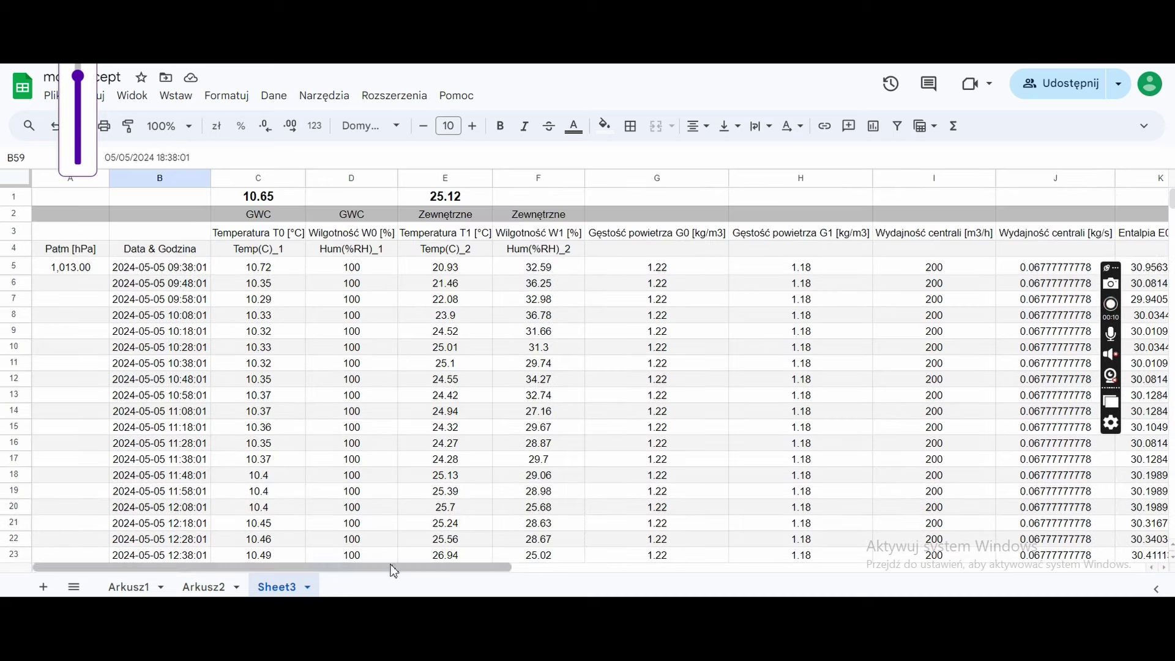
- Look over the energy sum columns, return to the first columns and examine the median temperature formulas in C1 and E1
{"action": "left_click_drag", "start_coordinate": [378, 569], "coordinate": [873, 497]}
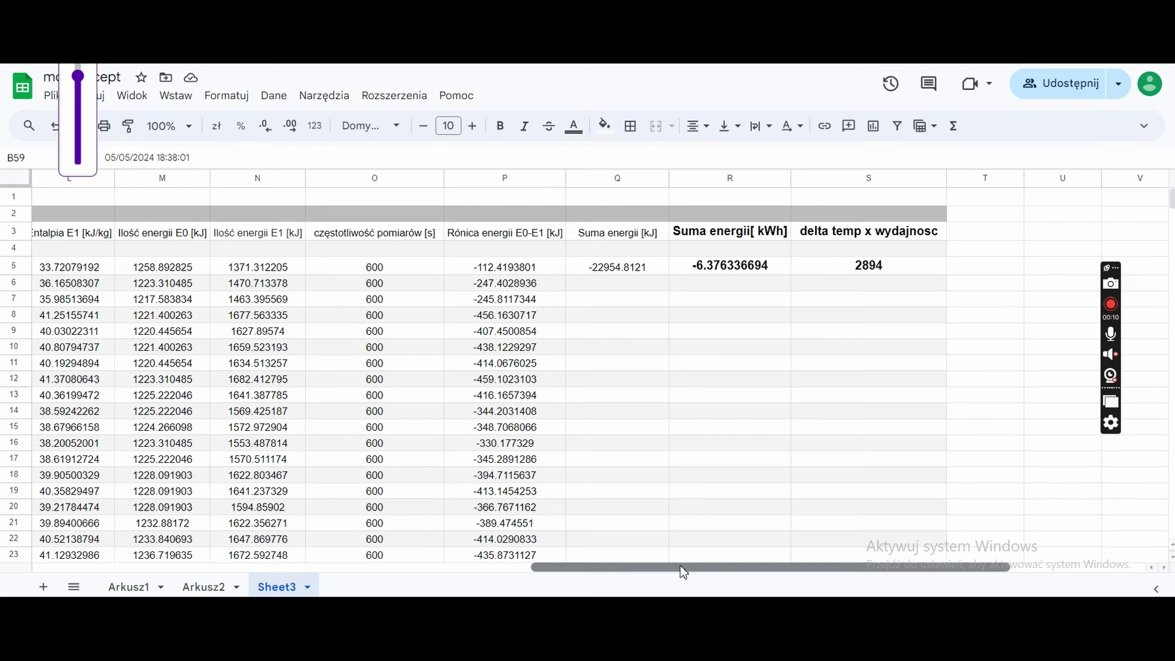
{"action": "left_click_drag", "start_coordinate": [681, 566], "coordinate": [679, 566]}
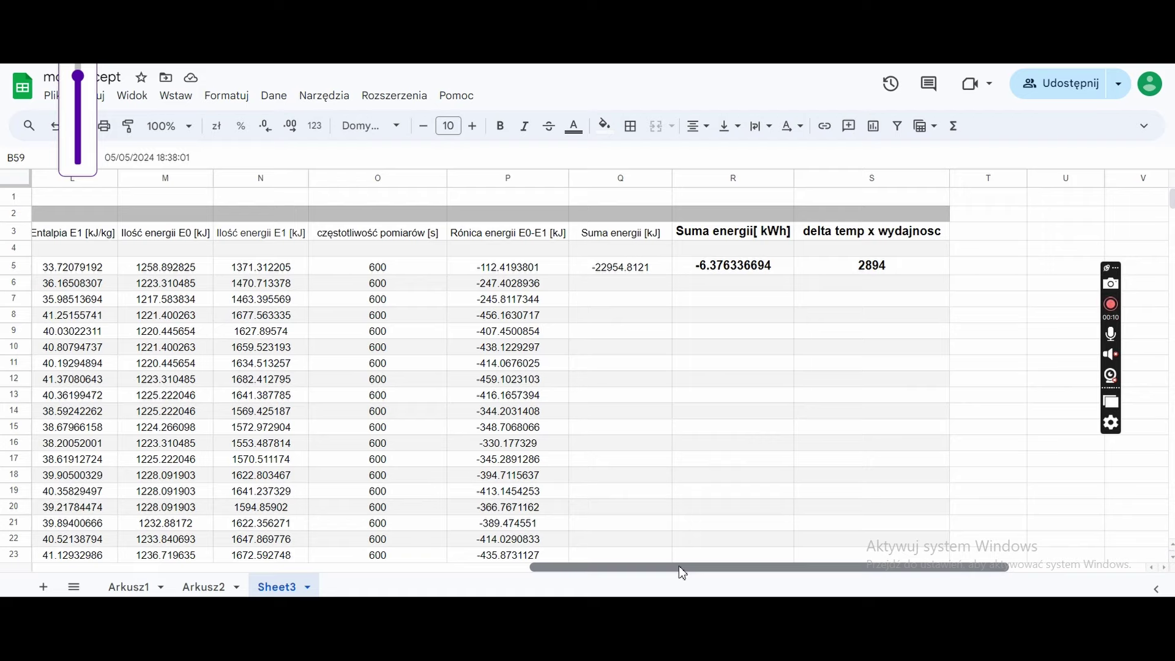
{"action": "left_click_drag", "start_coordinate": [679, 566], "coordinate": [177, 540]}
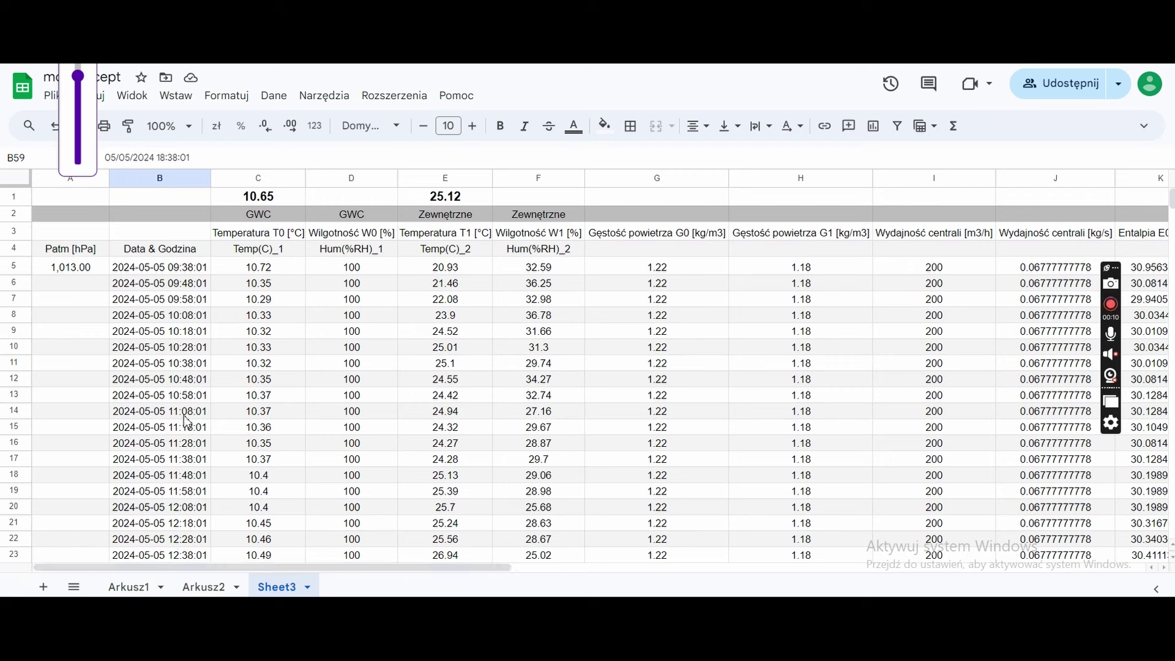
{"action": "left_click", "coordinate": [257, 201]}
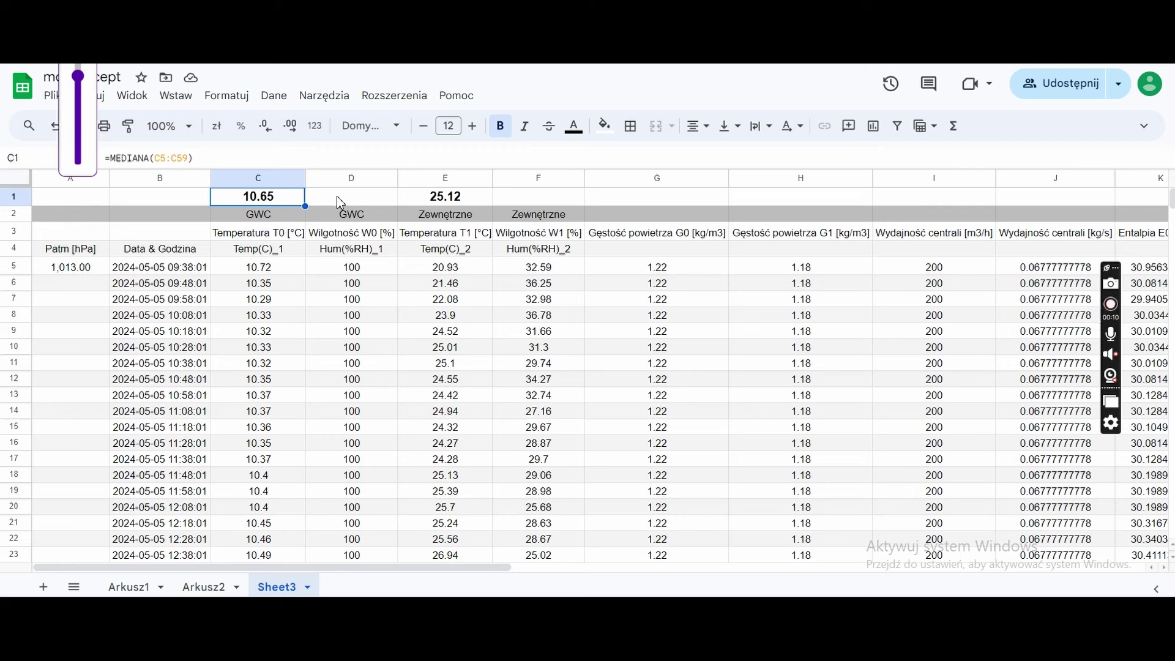
{"action": "left_click", "coordinate": [447, 198]}
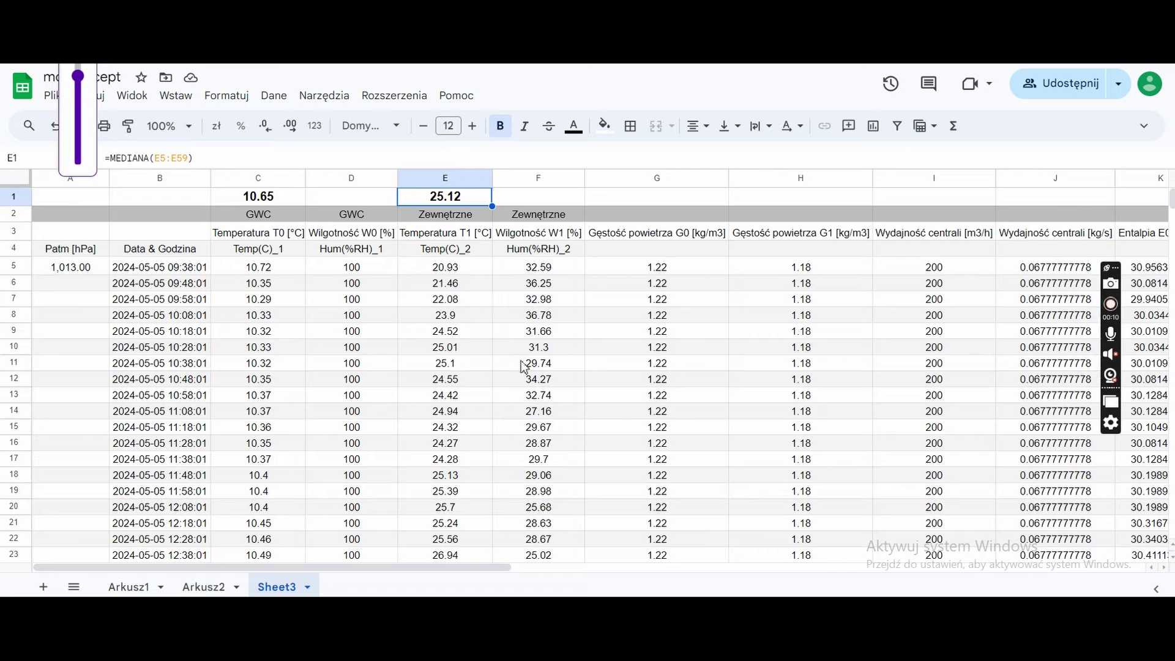
- Examine the "delta temp x wydajnosc" column heading in S3 and its formula in S5
{"action": "left_click_drag", "start_coordinate": [452, 566], "coordinate": [997, 506]}
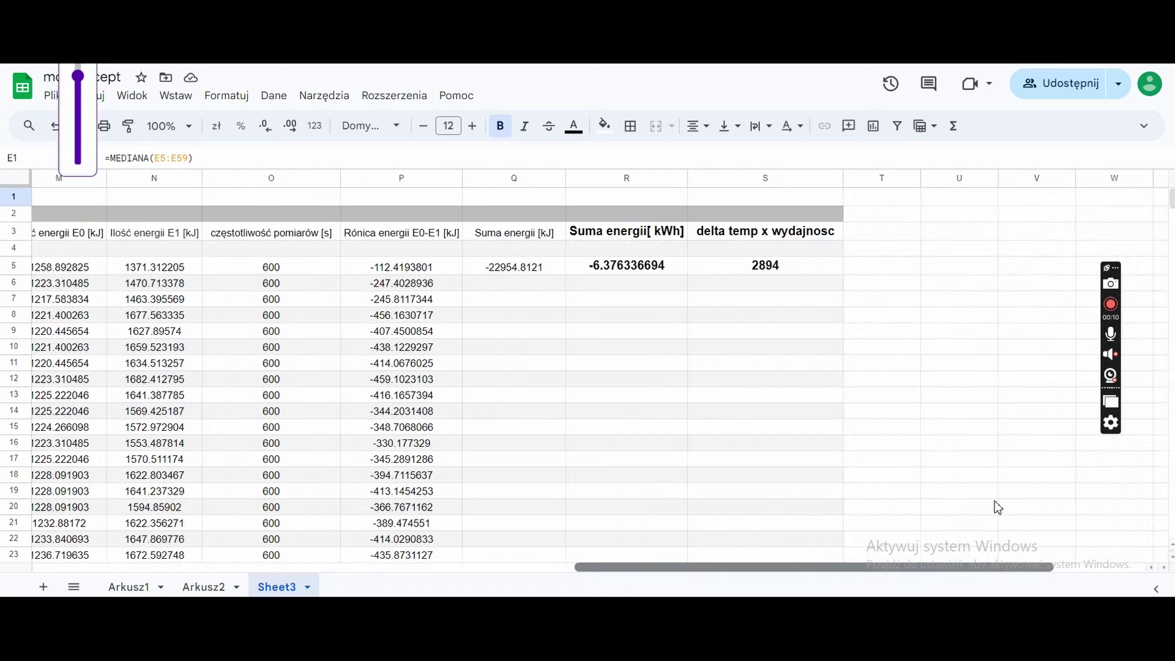
{"action": "left_click", "coordinate": [735, 231]}
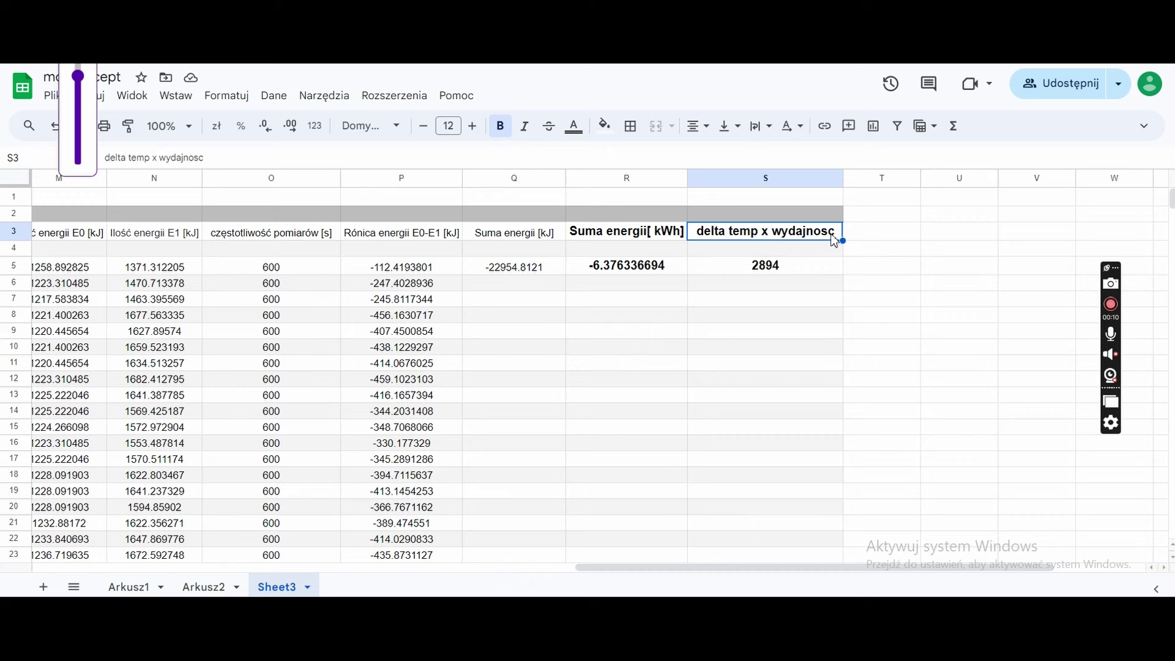
{"action": "left_click_drag", "start_coordinate": [679, 568], "coordinate": [428, 554]}
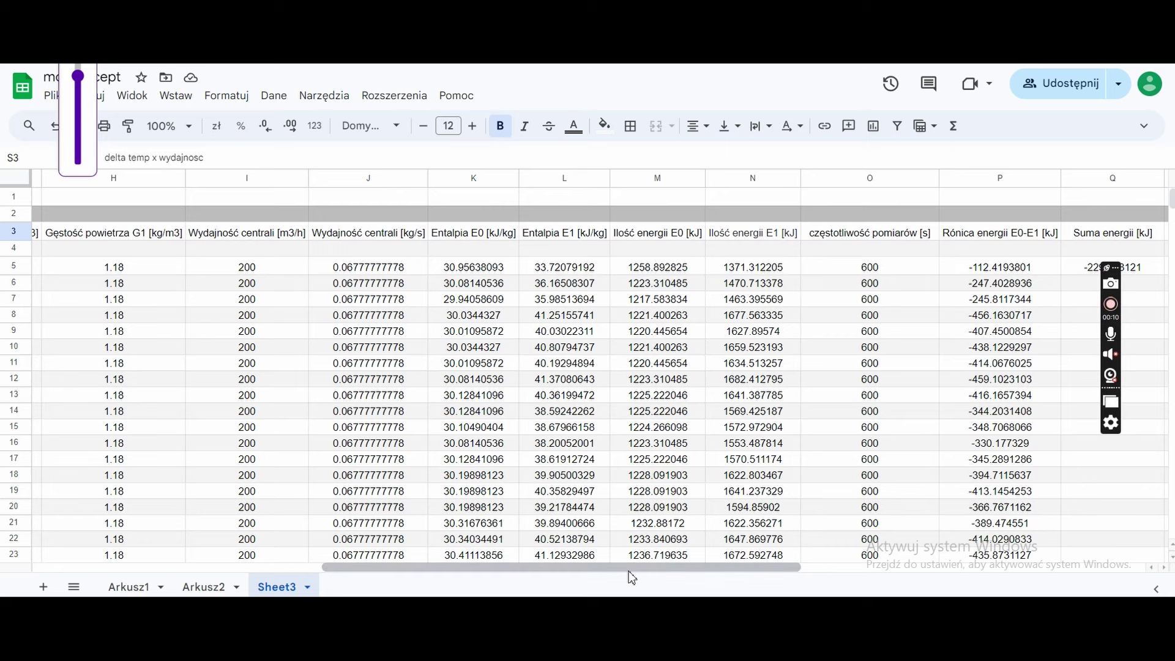
{"action": "left_click_drag", "start_coordinate": [631, 578], "coordinate": [903, 562]}
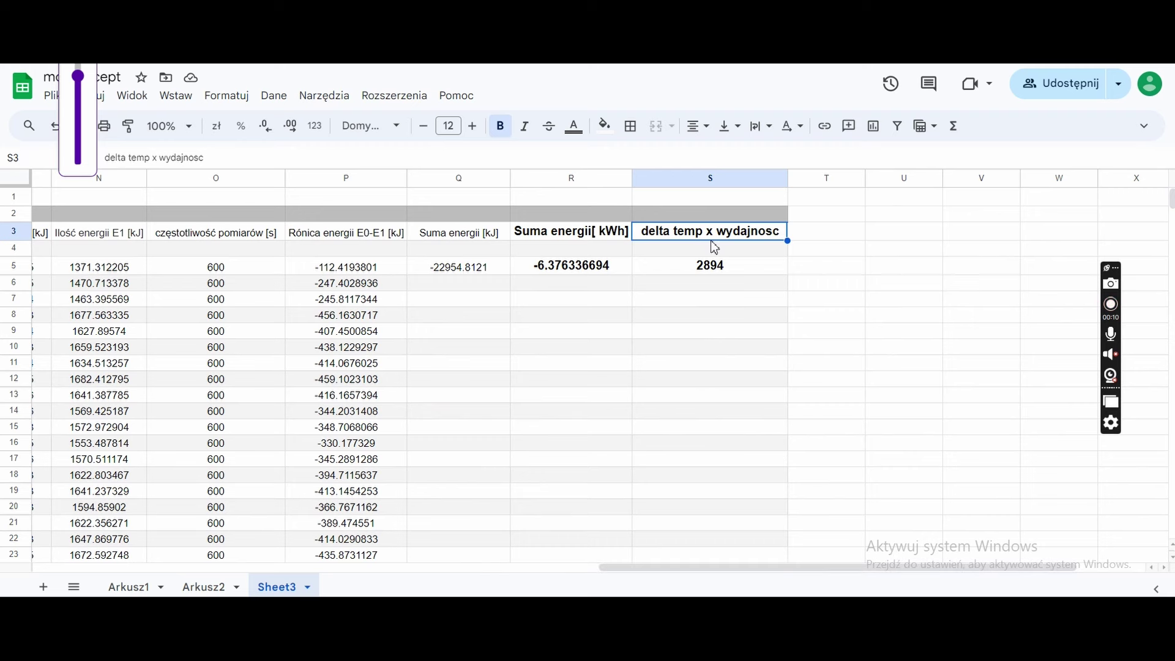
{"action": "left_click", "coordinate": [708, 273]}
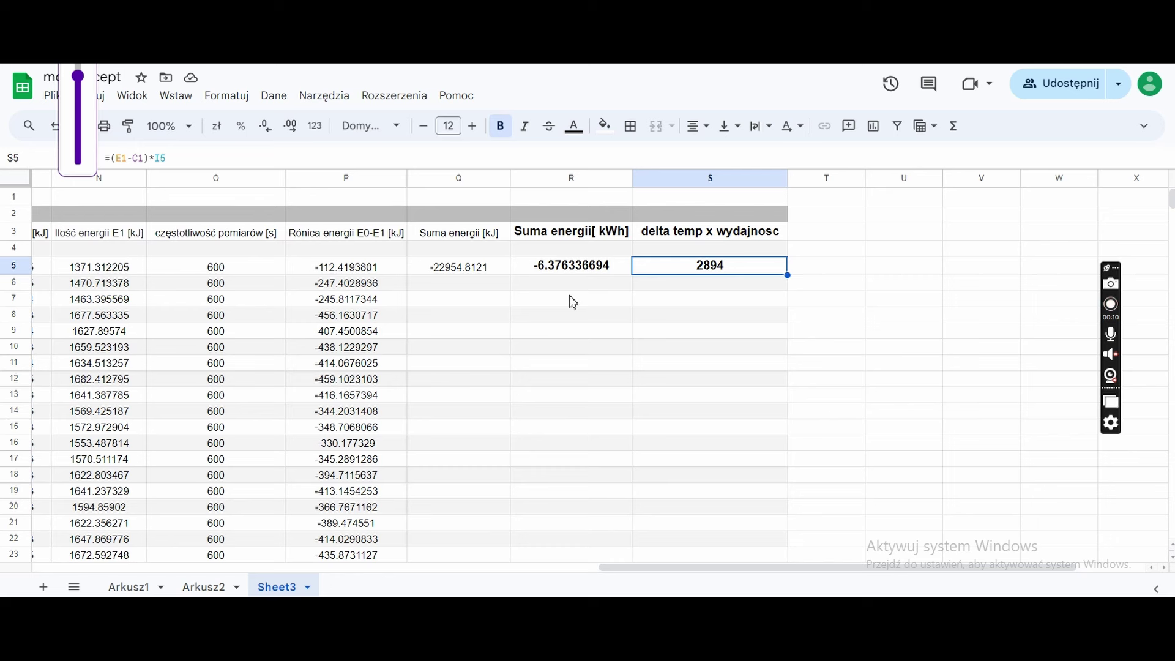
- Open the Arkusz1 sheet and review its outdoor temperature T1 readings in column E through the last logged row
{"action": "left_click", "coordinate": [124, 589]}
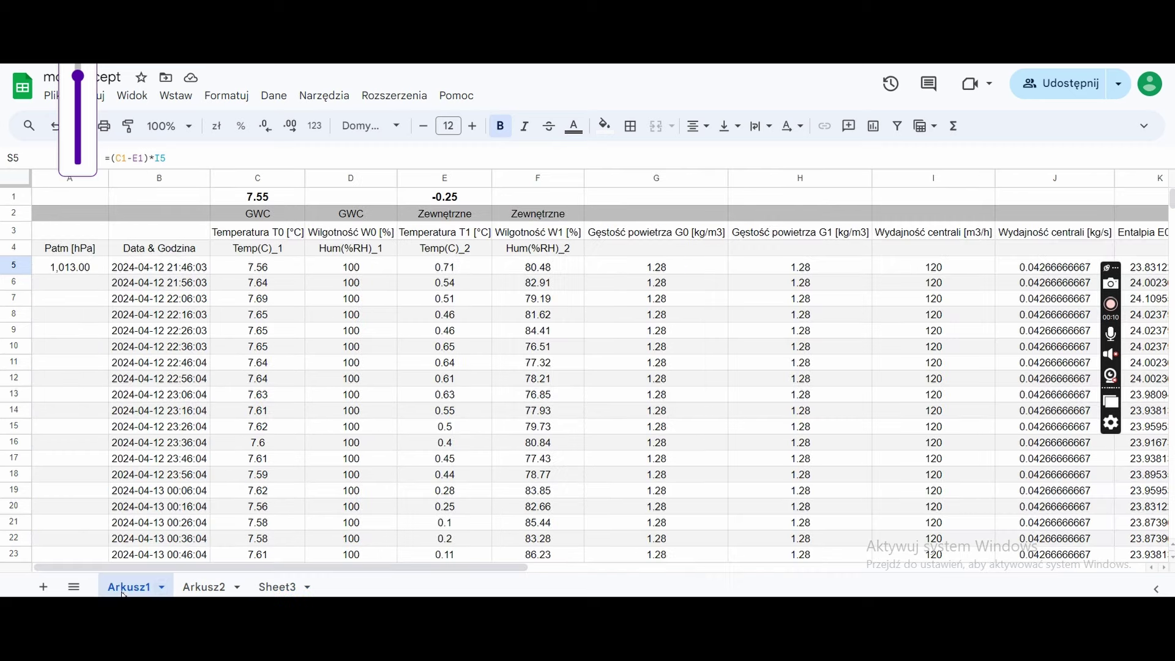
{"action": "scroll", "coordinate": [426, 314], "scroll_direction": "down", "scroll_amount": 3}
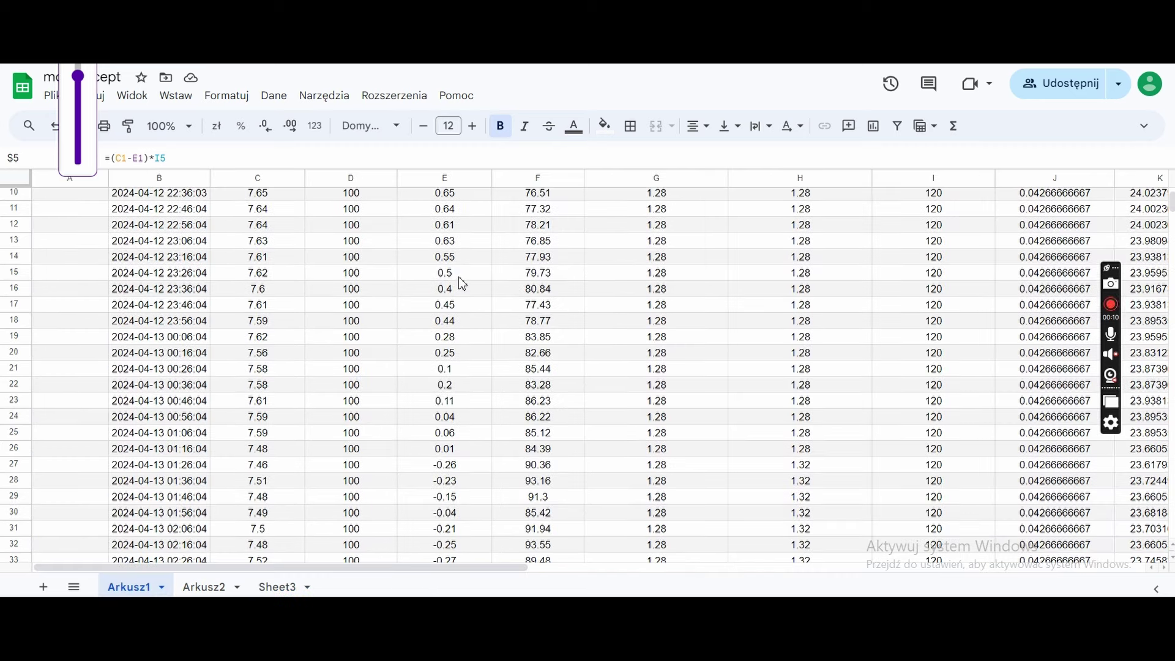
{"action": "left_click", "coordinate": [451, 178]}
{"action": "scroll", "coordinate": [459, 287], "scroll_direction": "down", "scroll_amount": 11}
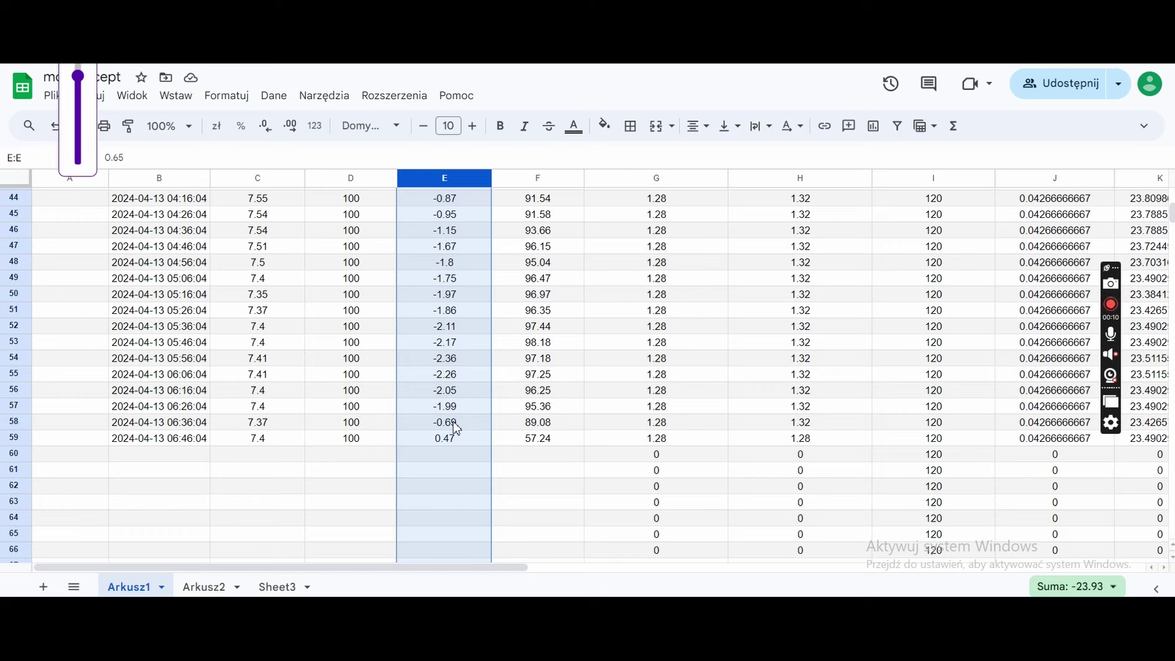
{"action": "scroll", "coordinate": [457, 429], "scroll_direction": "up", "scroll_amount": 2}
{"action": "scroll", "coordinate": [457, 429], "scroll_direction": "up", "scroll_amount": 2}
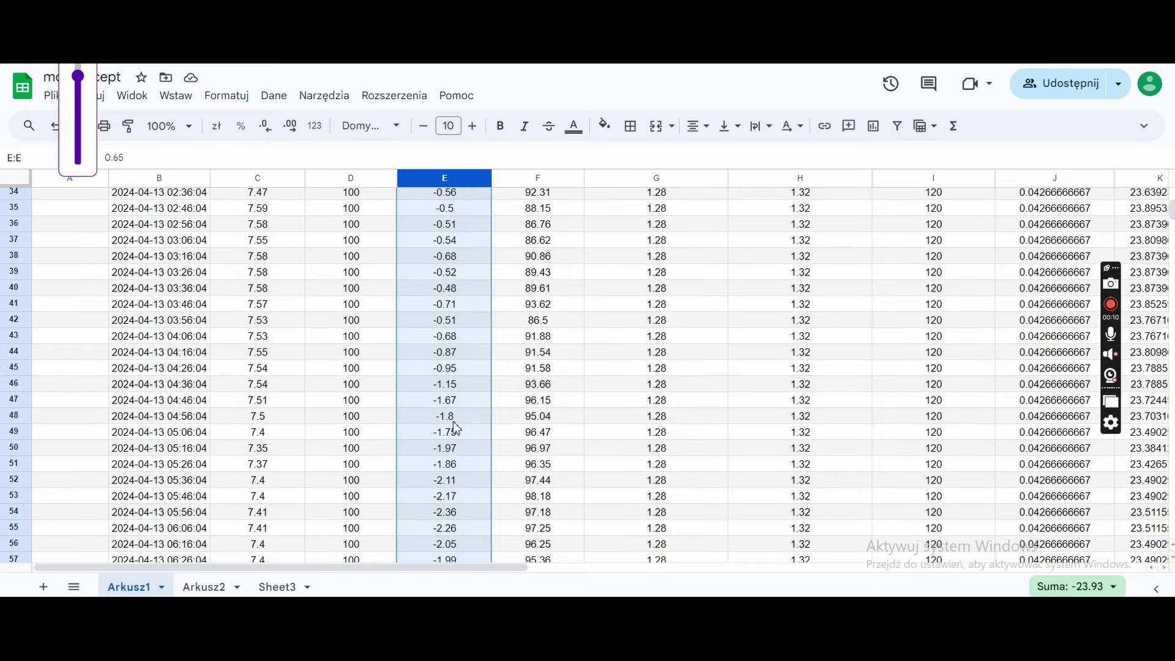
{"action": "scroll", "coordinate": [456, 428], "scroll_direction": "up", "scroll_amount": 12}
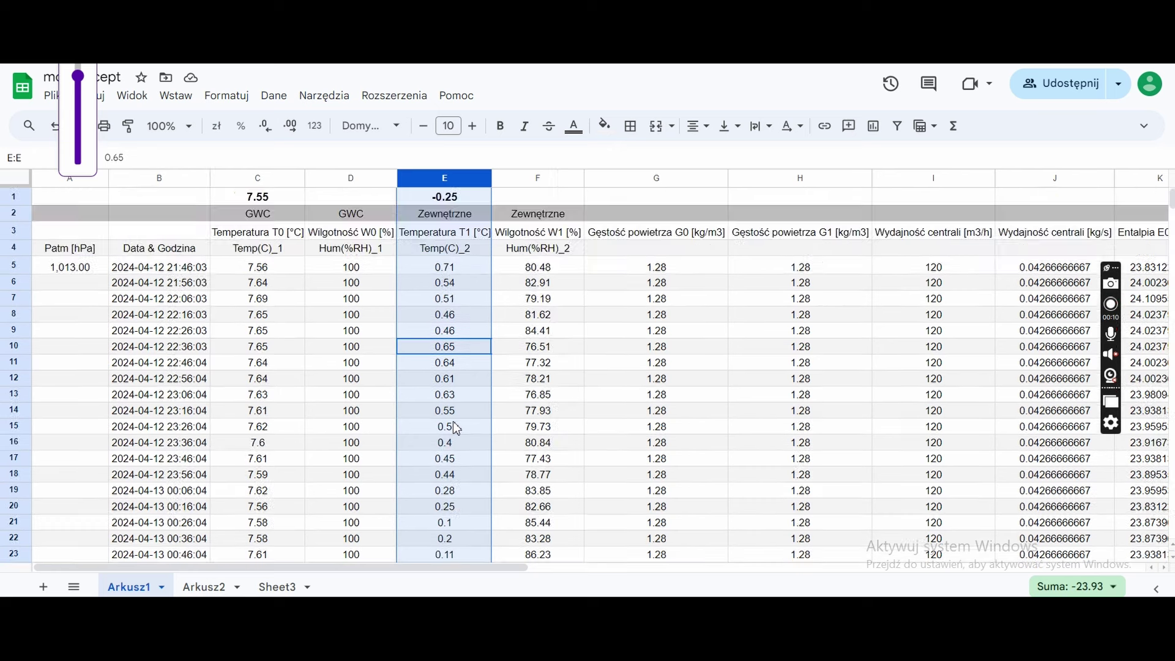
- Check the unit airflow in column I of Arkusz1 and compare its kWh energy sum in R5 with R5 on Sheet3
{"action": "left_click", "coordinate": [914, 178]}
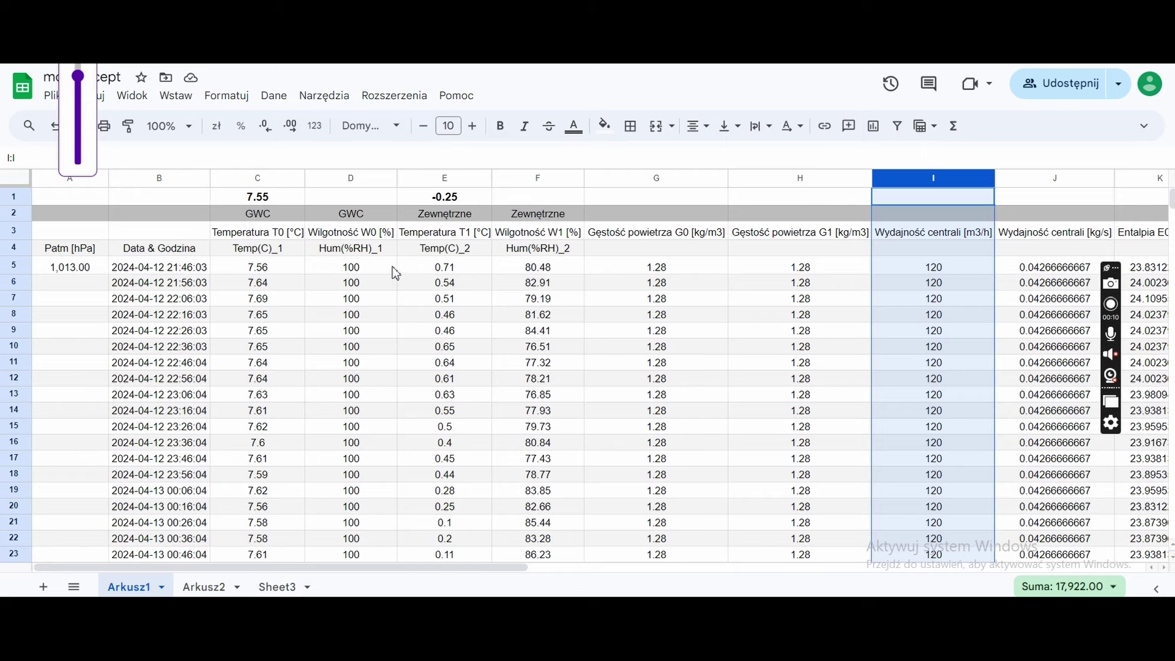
{"action": "left_click_drag", "start_coordinate": [468, 573], "coordinate": [994, 569]}
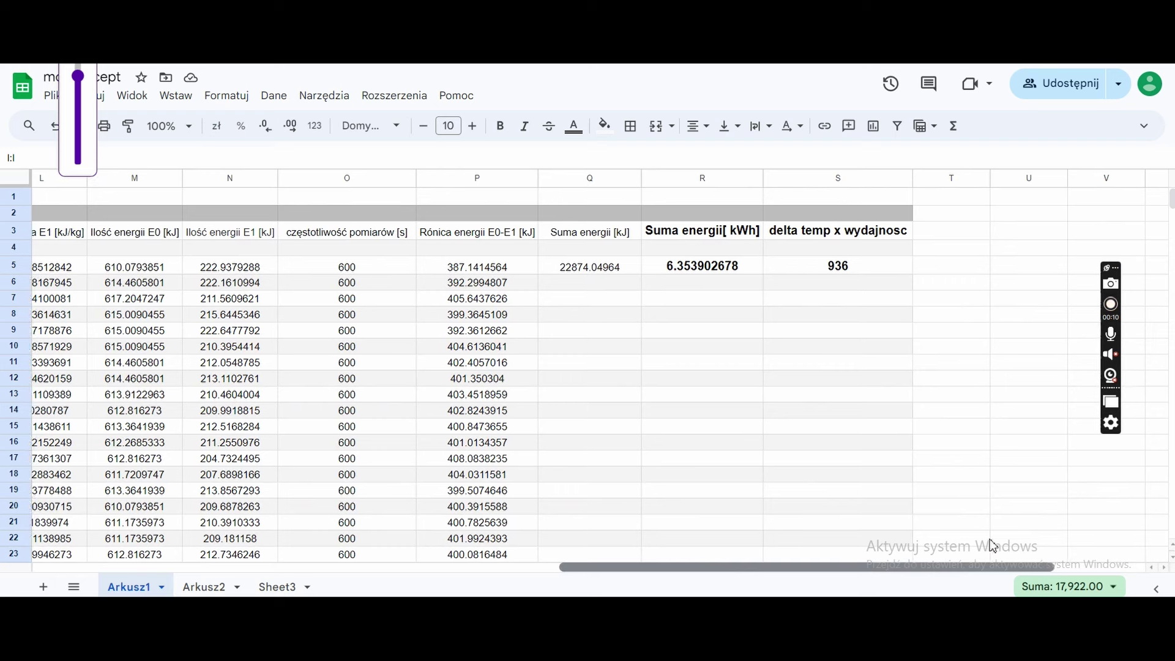
{"action": "left_click", "coordinate": [697, 272]}
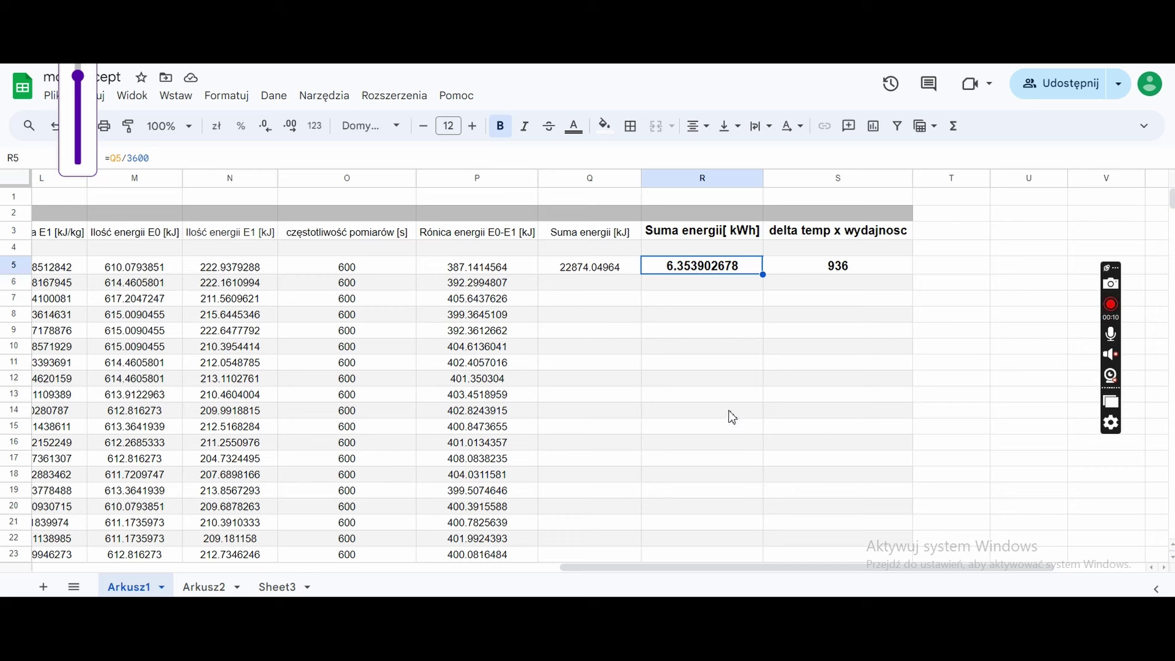
{"action": "left_click", "coordinate": [288, 589]}
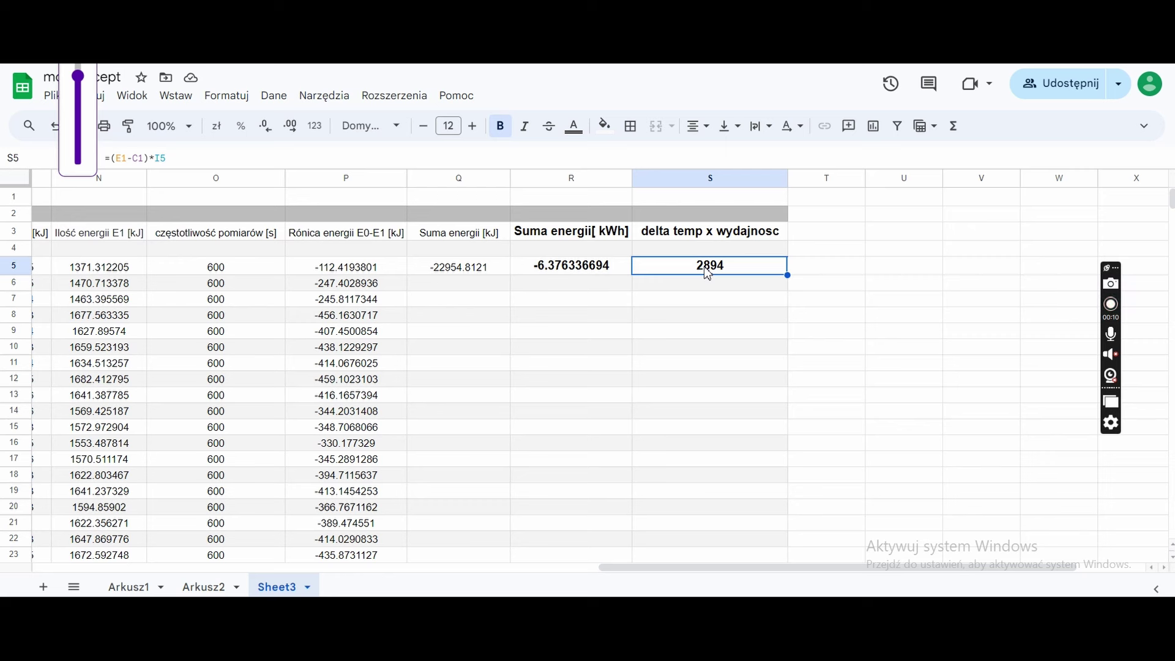
{"action": "left_click", "coordinate": [577, 276]}
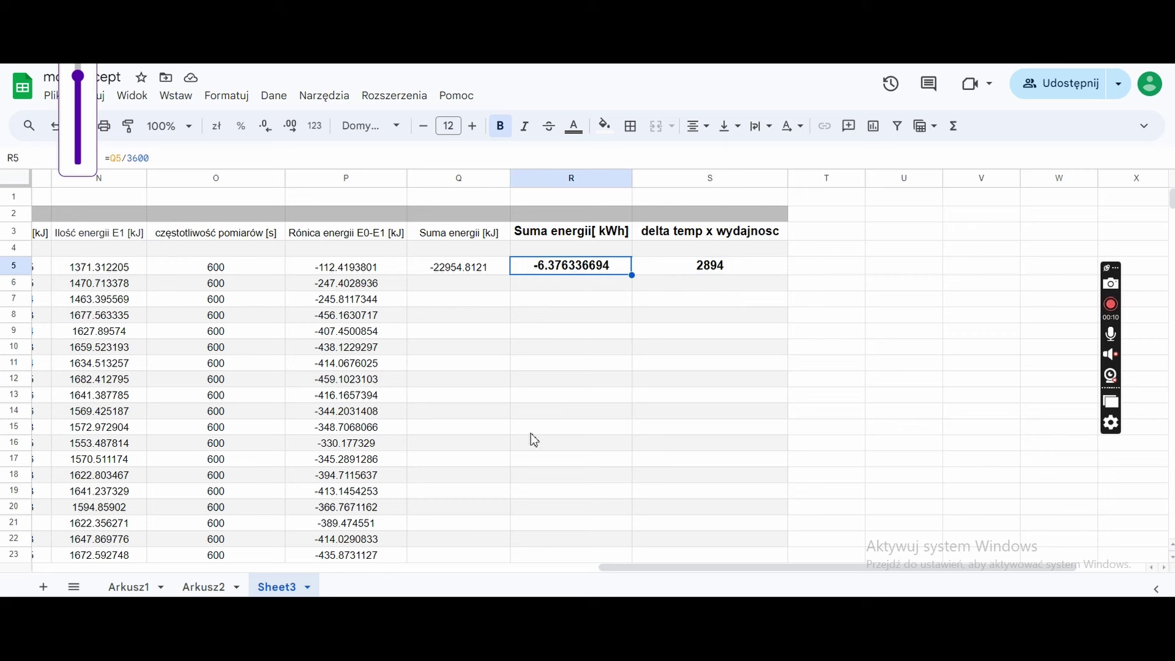
- Return to the first columns of Arkusz1 and examine the GWC humidity W0 readings in column D
{"action": "left_click", "coordinate": [125, 589]}
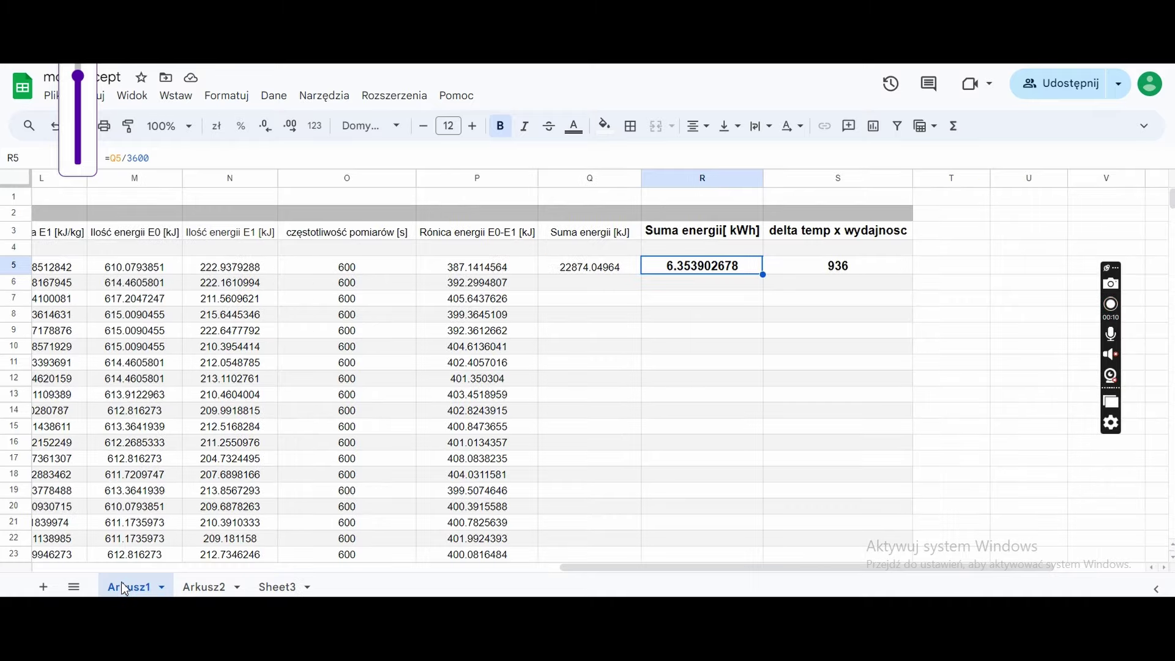
{"action": "left_click_drag", "start_coordinate": [651, 569], "coordinate": [192, 547]}
{"action": "scroll", "coordinate": [144, 544], "scroll_direction": "left", "scroll_amount": 2}
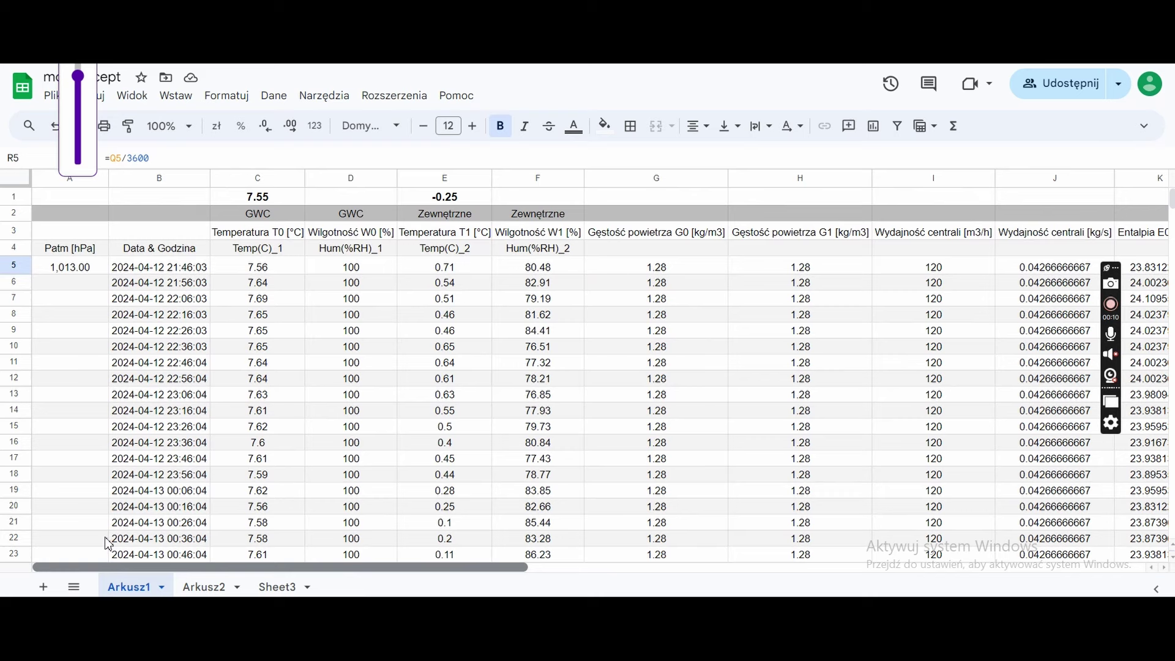
{"action": "scroll", "coordinate": [386, 373], "scroll_direction": "down", "scroll_amount": 1}
{"action": "scroll", "coordinate": [386, 373], "scroll_direction": "up", "scroll_amount": 1}
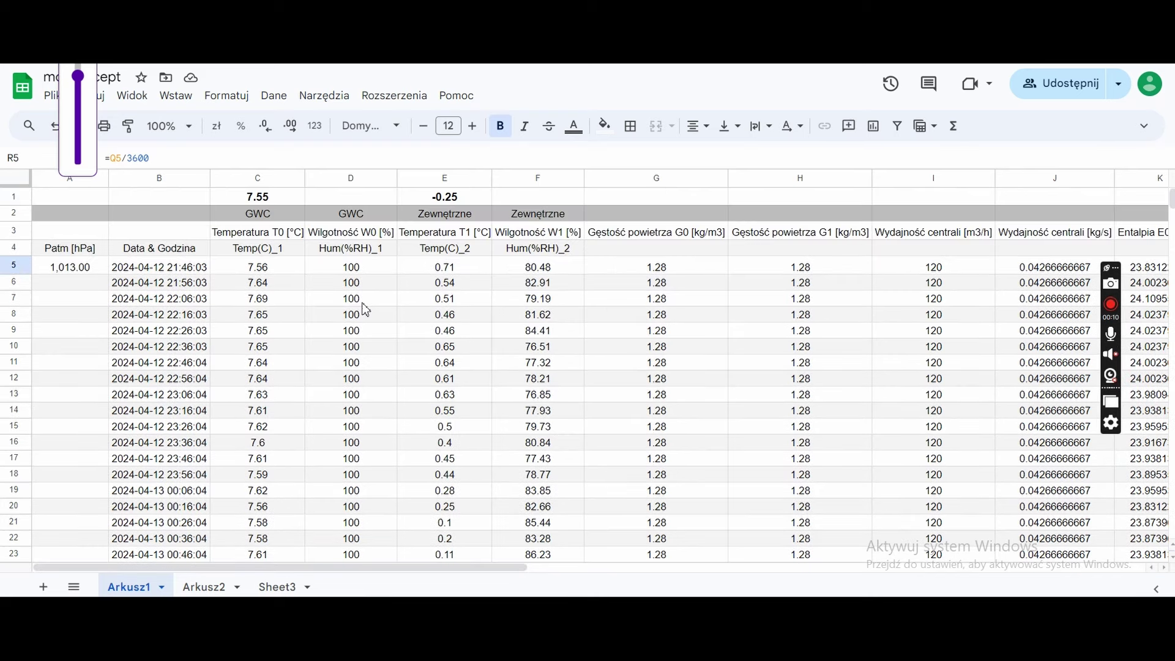
{"action": "left_click", "coordinate": [351, 178]}
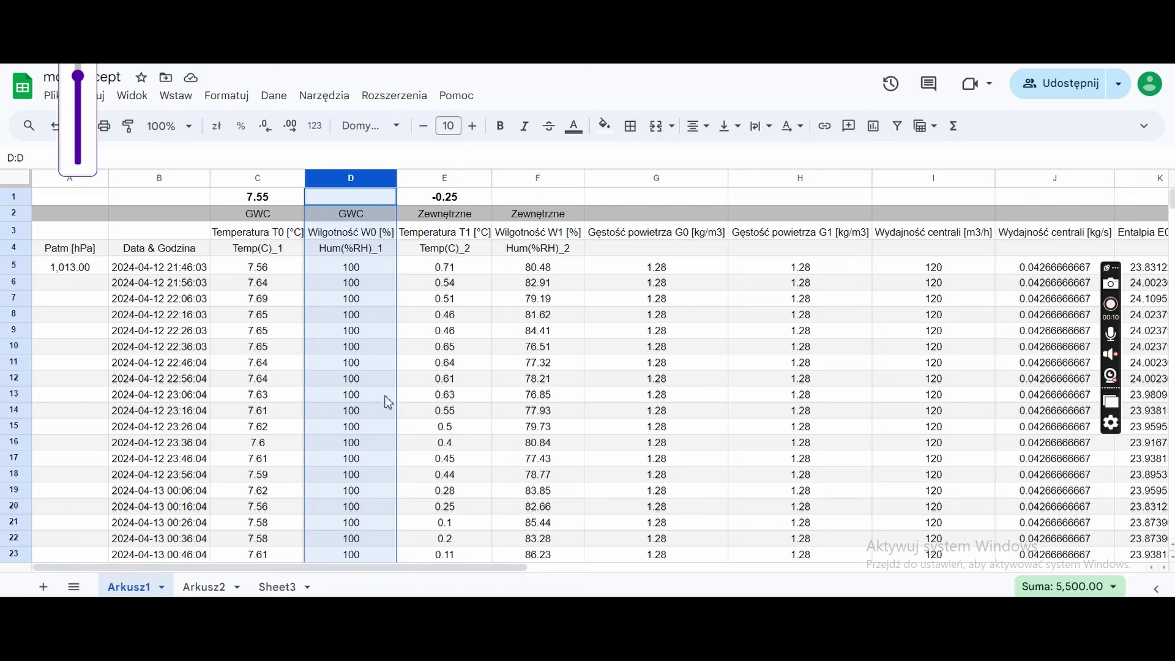
- Go back to Sheet3's first columns and check the GWC temperature in C5 and the GWC humidity values in D5 through D8
{"action": "left_click", "coordinate": [283, 587]}
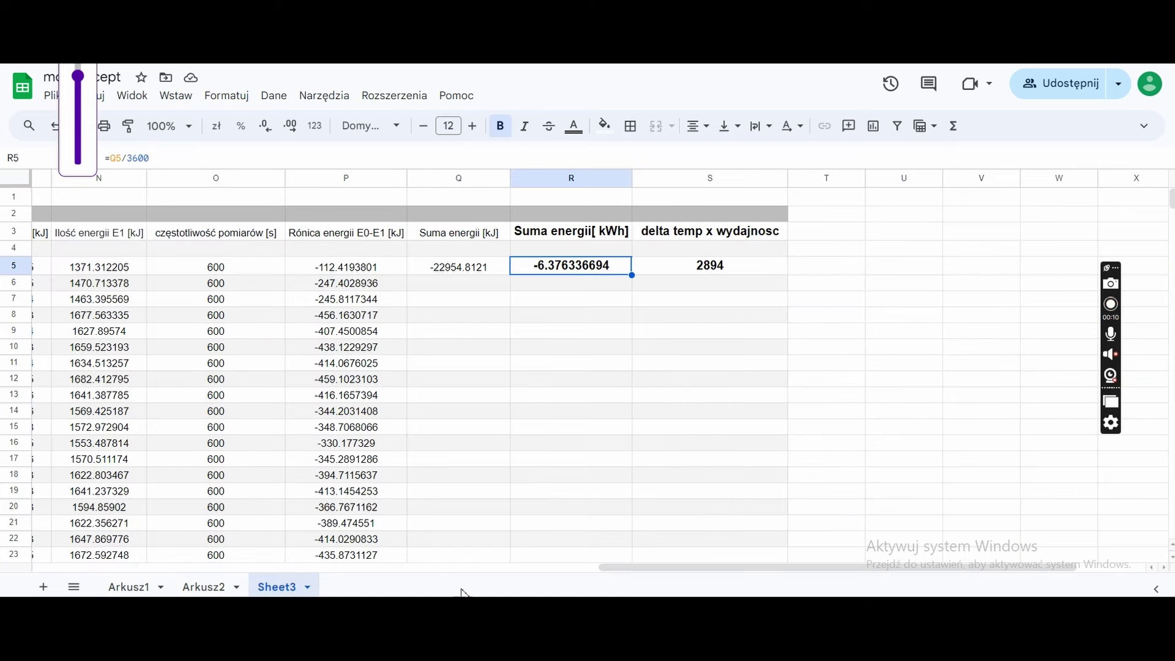
{"action": "left_click_drag", "start_coordinate": [665, 584], "coordinate": [68, 545]}
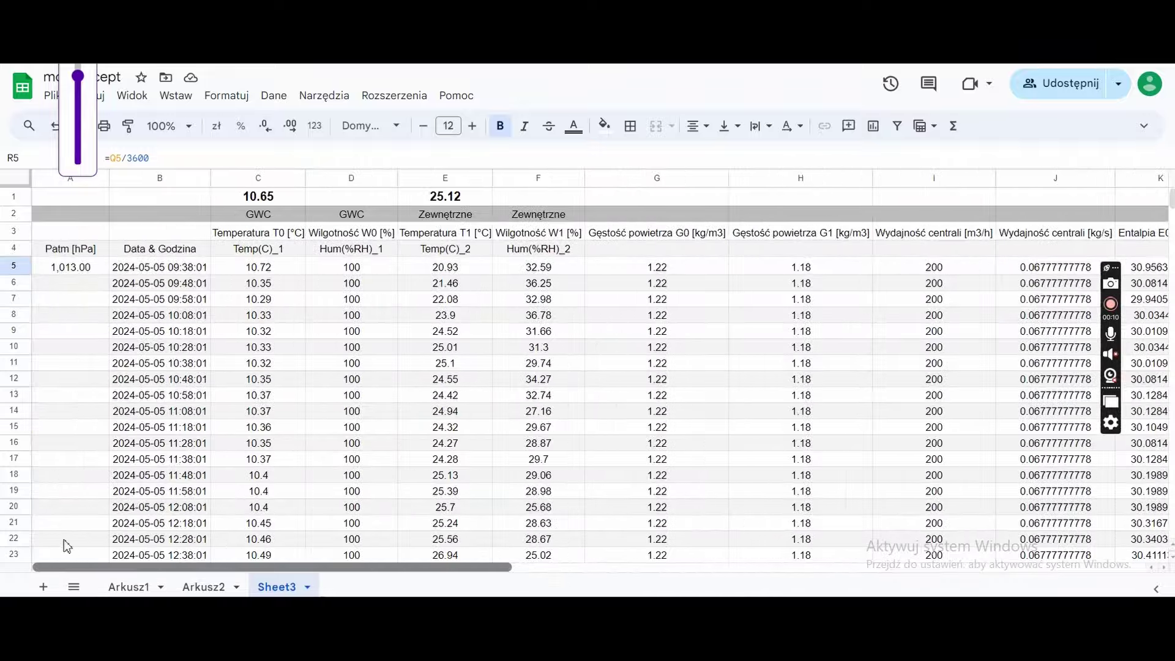
{"action": "left_click", "coordinate": [261, 271]}
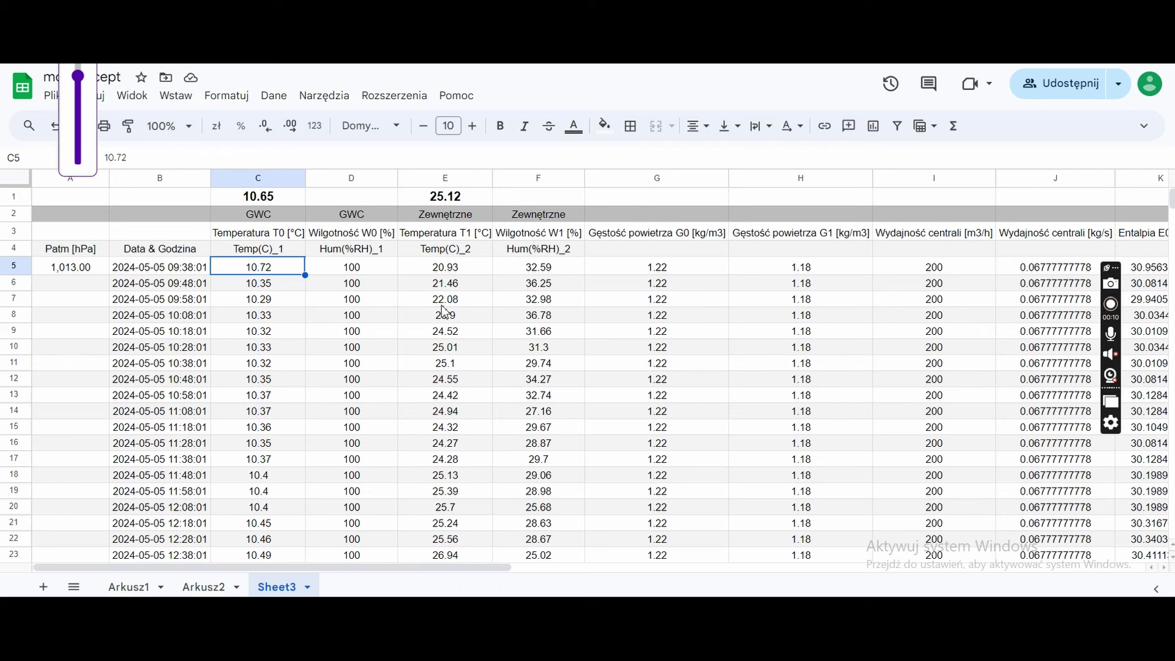
{"action": "left_click", "coordinate": [346, 272]}
{"action": "left_click", "coordinate": [350, 290]}
{"action": "left_click", "coordinate": [352, 305]}
{"action": "left_click", "coordinate": [355, 320]}
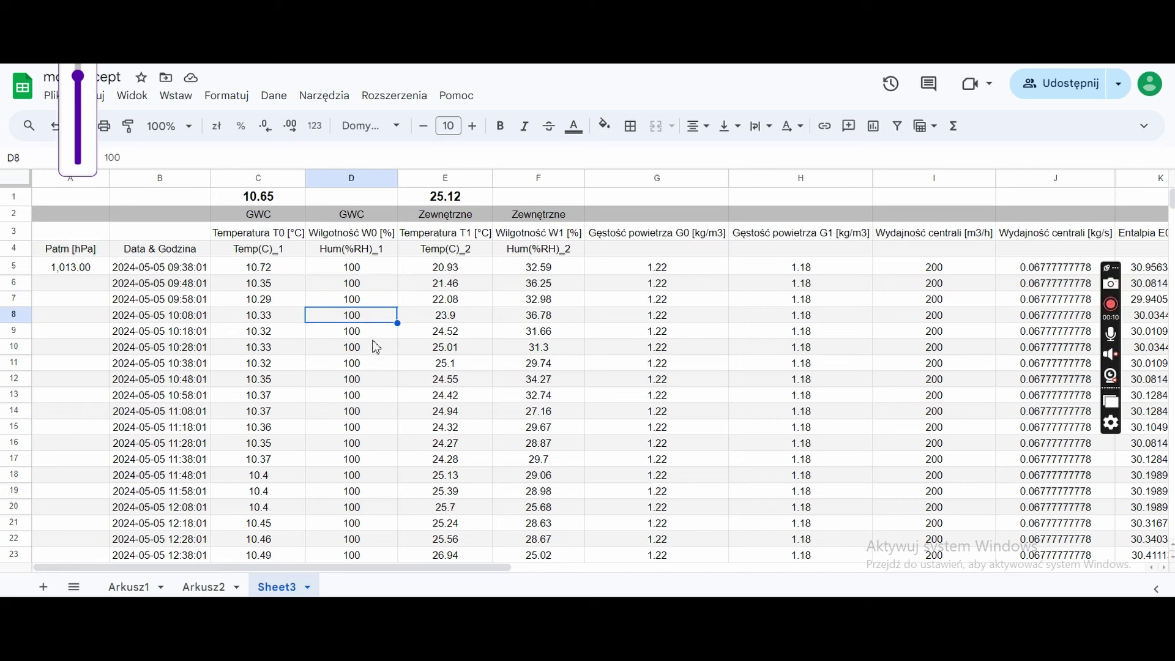
- Compare the outdoor temperature and humidity in row 16 with the GWC temperature and humidity of the same measurement
{"action": "left_click", "coordinate": [453, 443]}
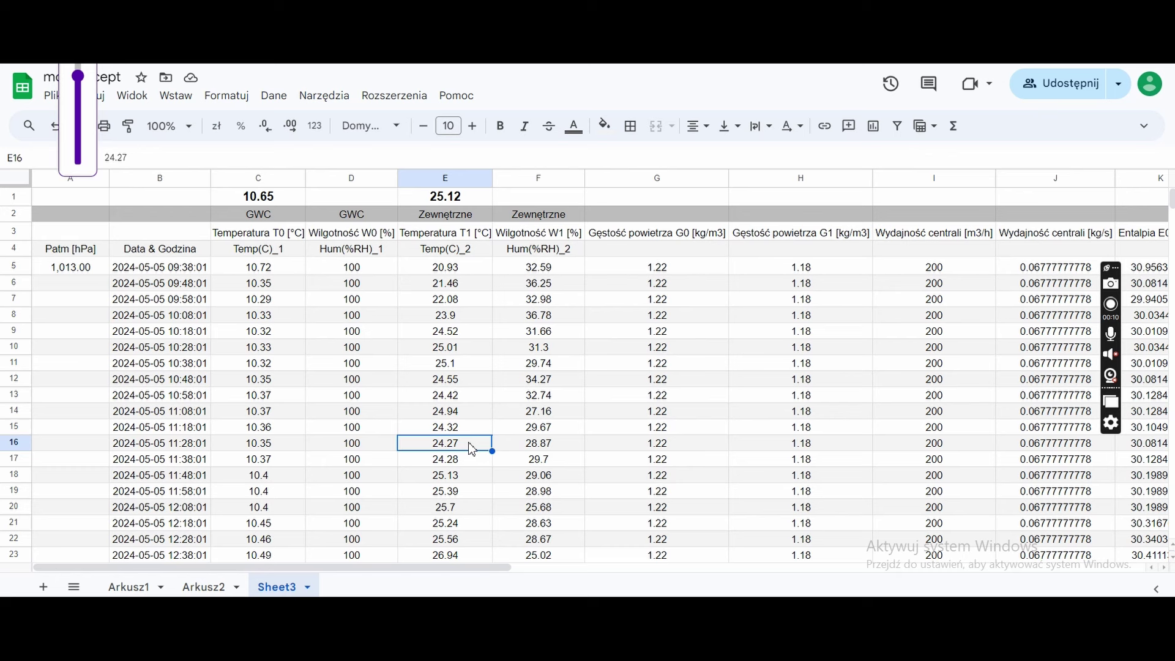
{"action": "left_click", "coordinate": [551, 449]}
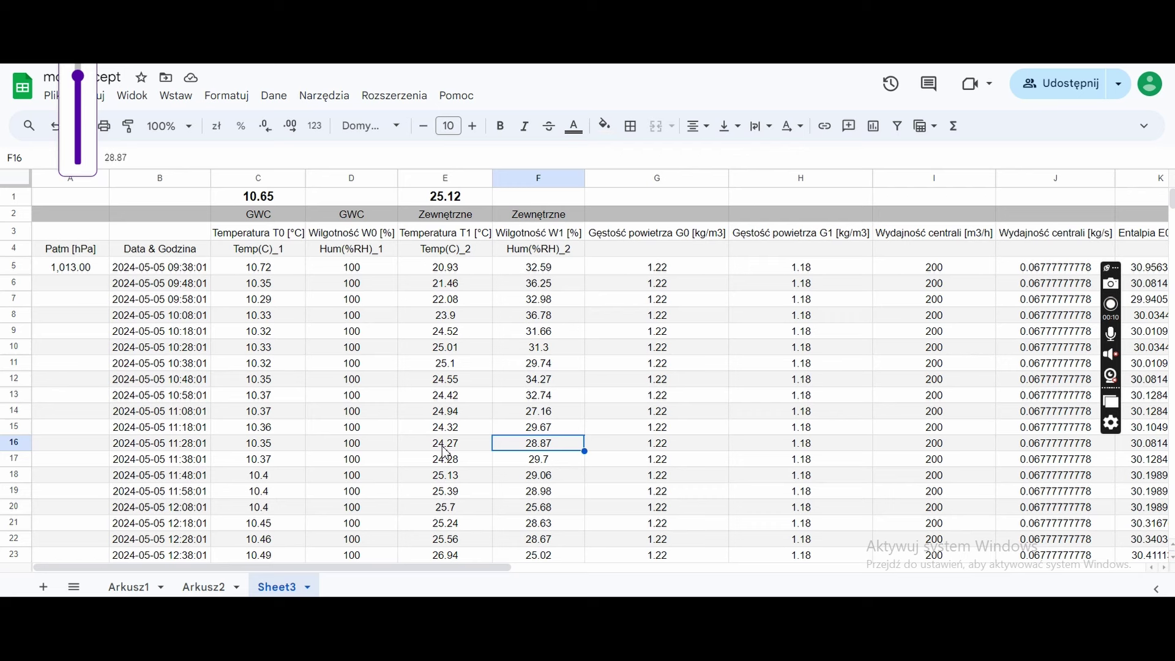
{"action": "left_click", "coordinate": [267, 444]}
{"action": "left_click", "coordinate": [348, 447]}
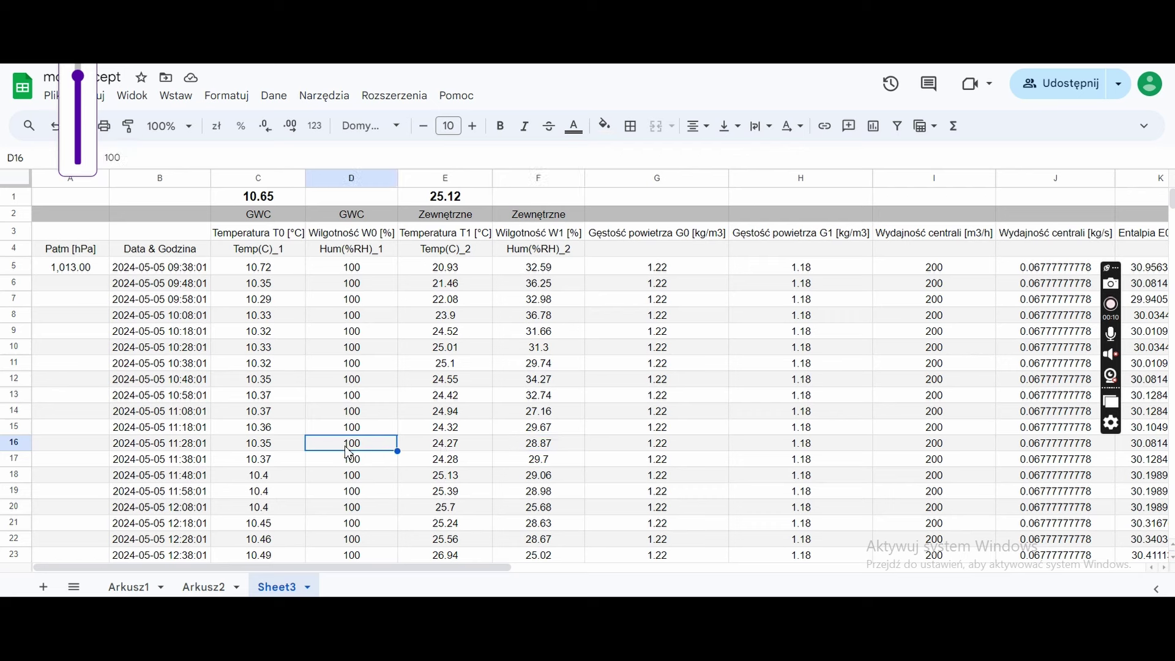
- Review the row 16 readings on Sheet3 from GWC temperature through outdoor humidity, and recheck the GWC pair in C16 and D16
{"action": "left_click", "coordinate": [266, 445]}
{"action": "left_click", "coordinate": [349, 447]}
{"action": "left_click", "coordinate": [444, 445]}
{"action": "left_click", "coordinate": [547, 445]}
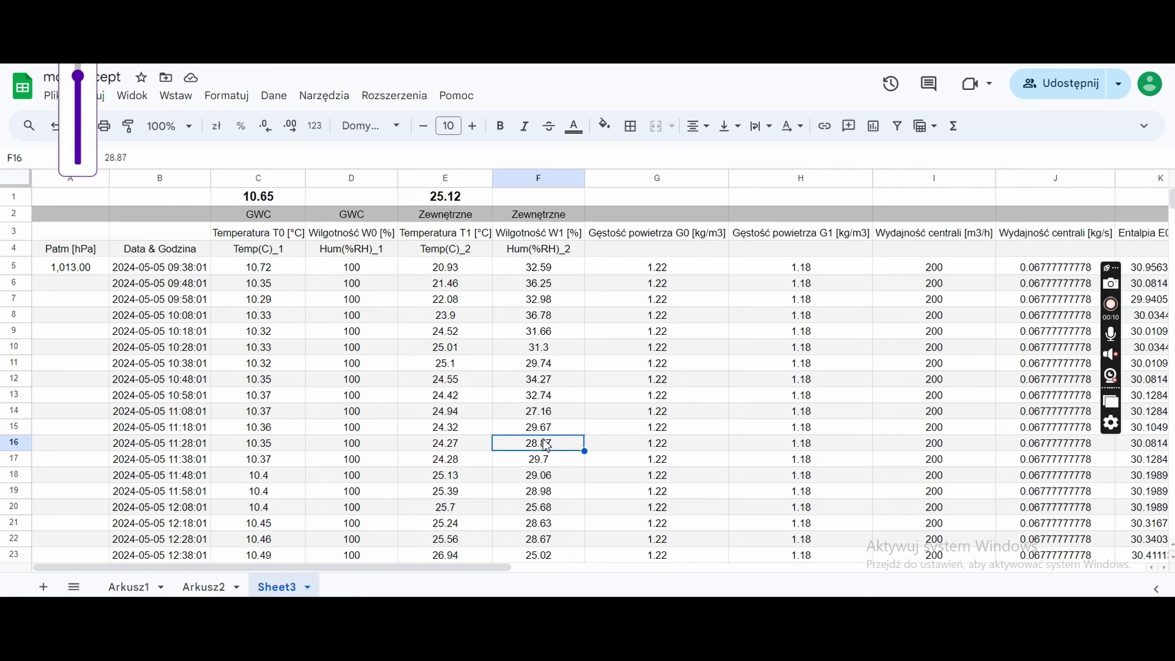
{"action": "left_click", "coordinate": [279, 445]}
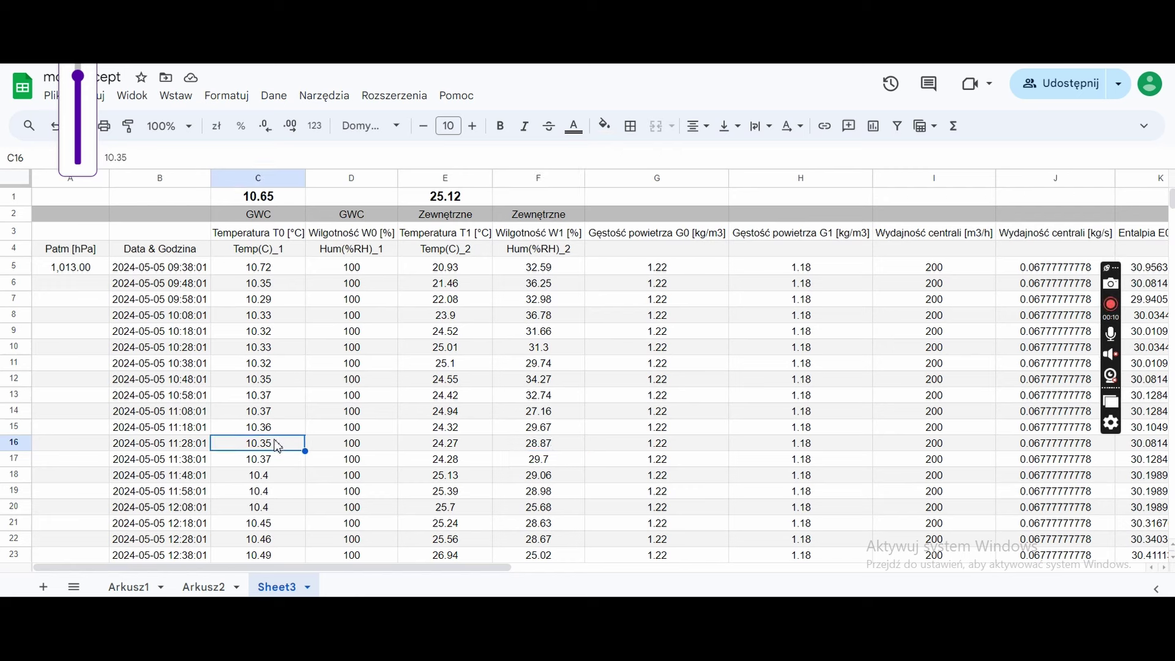
{"action": "left_click", "coordinate": [357, 450]}
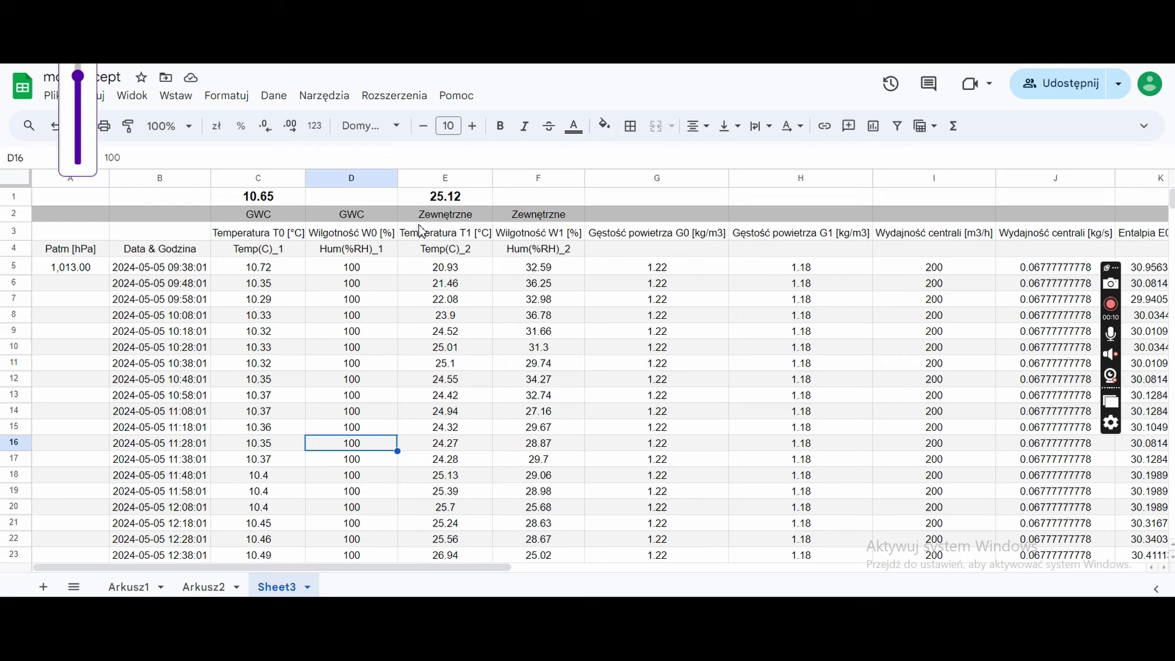
- Compare the median GWC and outdoor temperatures in C1 and E1 of Sheet3 with the same cells on Arkusz1
{"action": "left_click", "coordinate": [409, 195]}
{"action": "left_click", "coordinate": [275, 197]}
{"action": "left_click", "coordinate": [434, 199]}
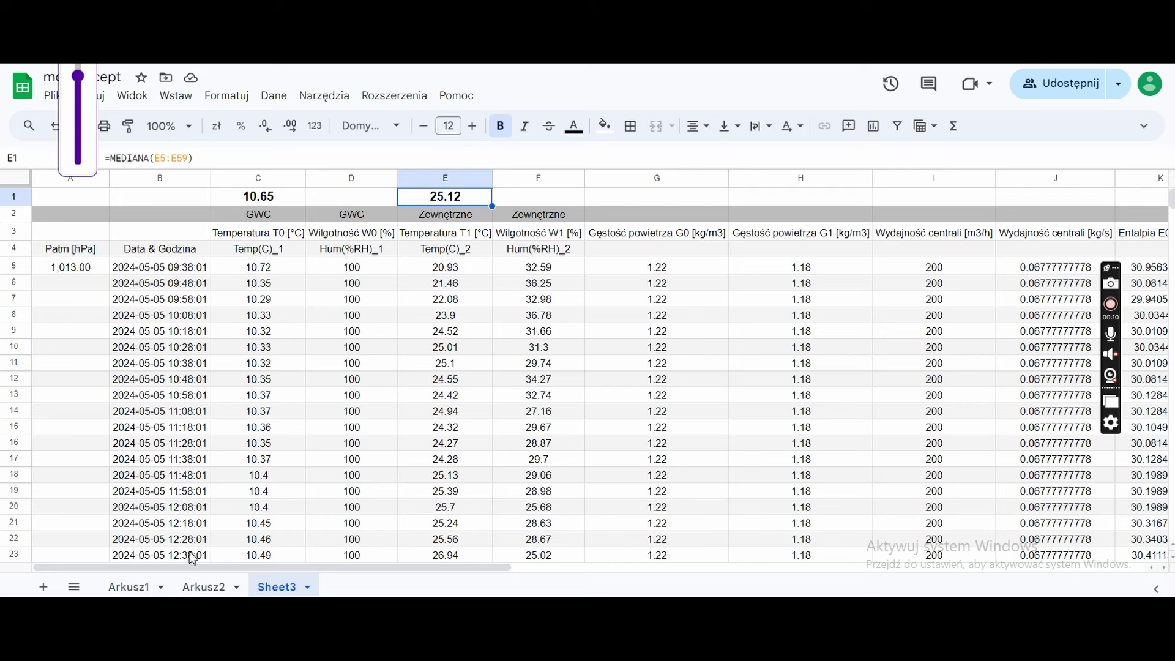
{"action": "left_click", "coordinate": [138, 588]}
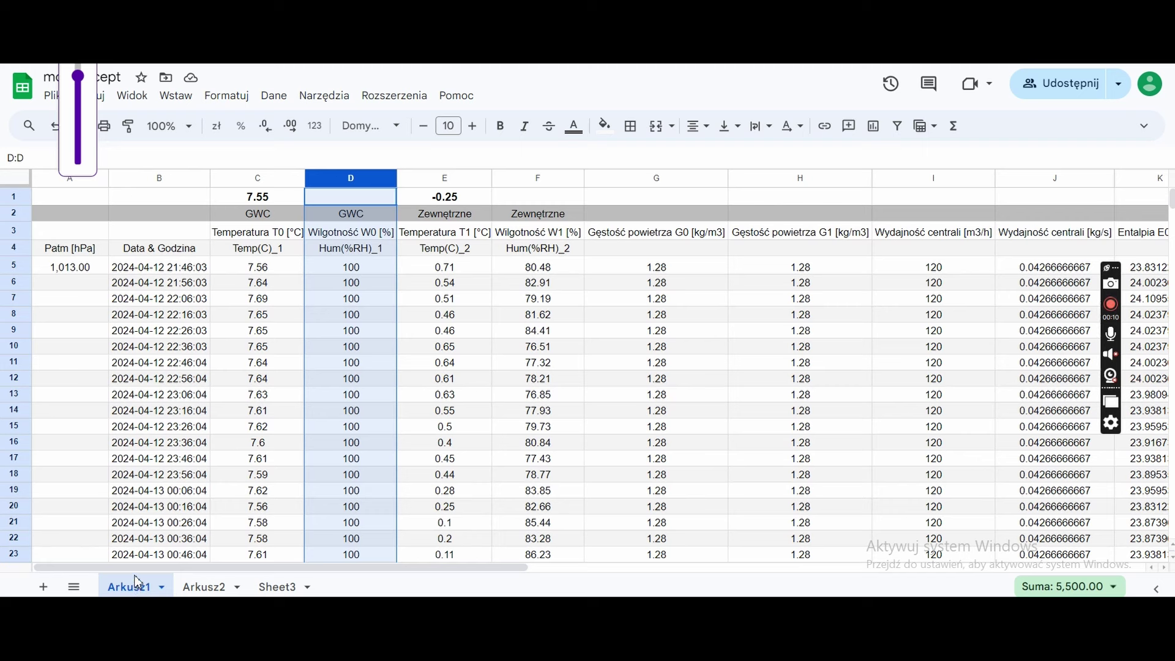
{"action": "left_click", "coordinate": [263, 196]}
{"action": "left_click", "coordinate": [453, 200]}
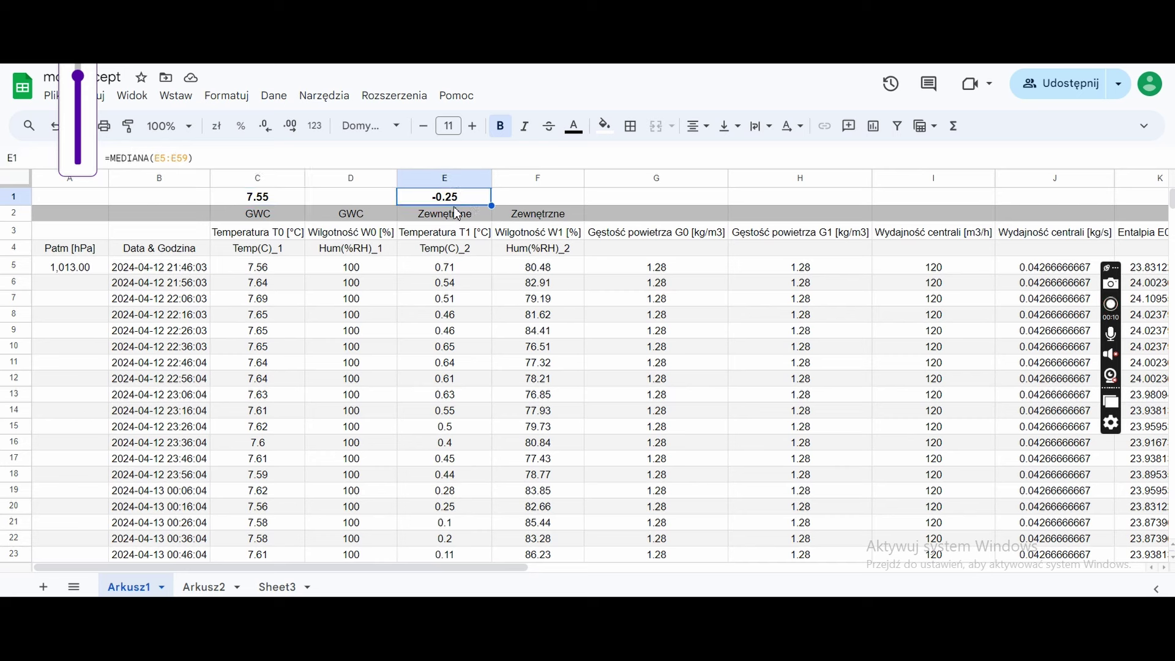
- Check the unit airflow in I5 of Arkusz1 and the GWC temperature, GWC humidity and outdoor temperature in C5 through E5
{"action": "left_click", "coordinate": [939, 266]}
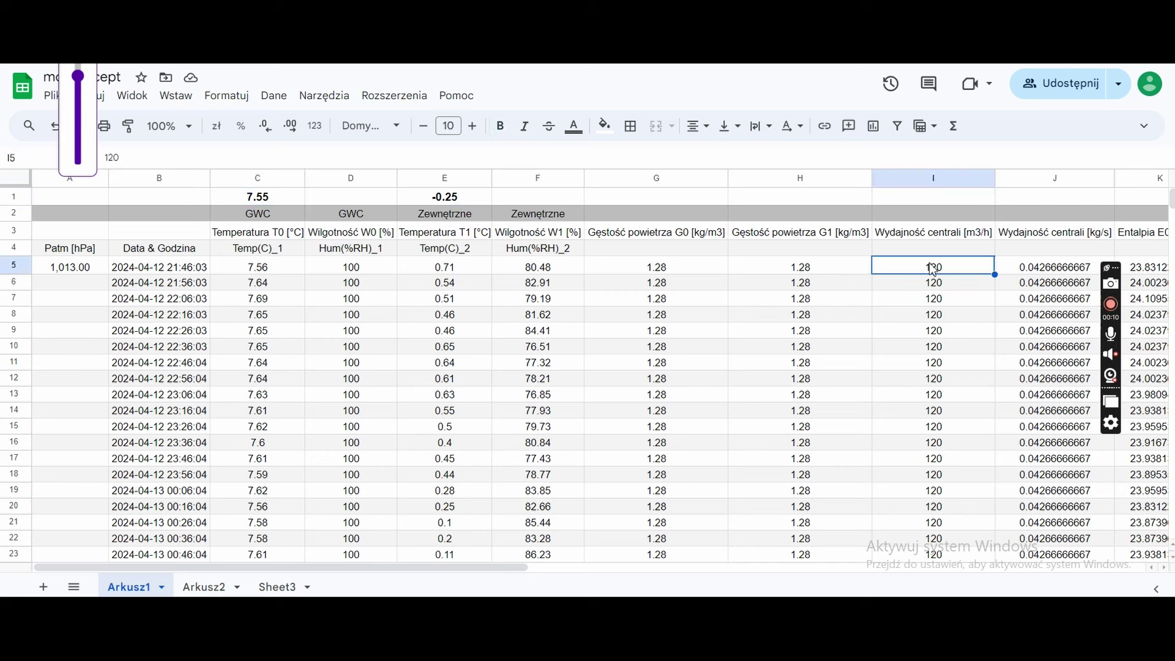
{"action": "left_click", "coordinate": [264, 268]}
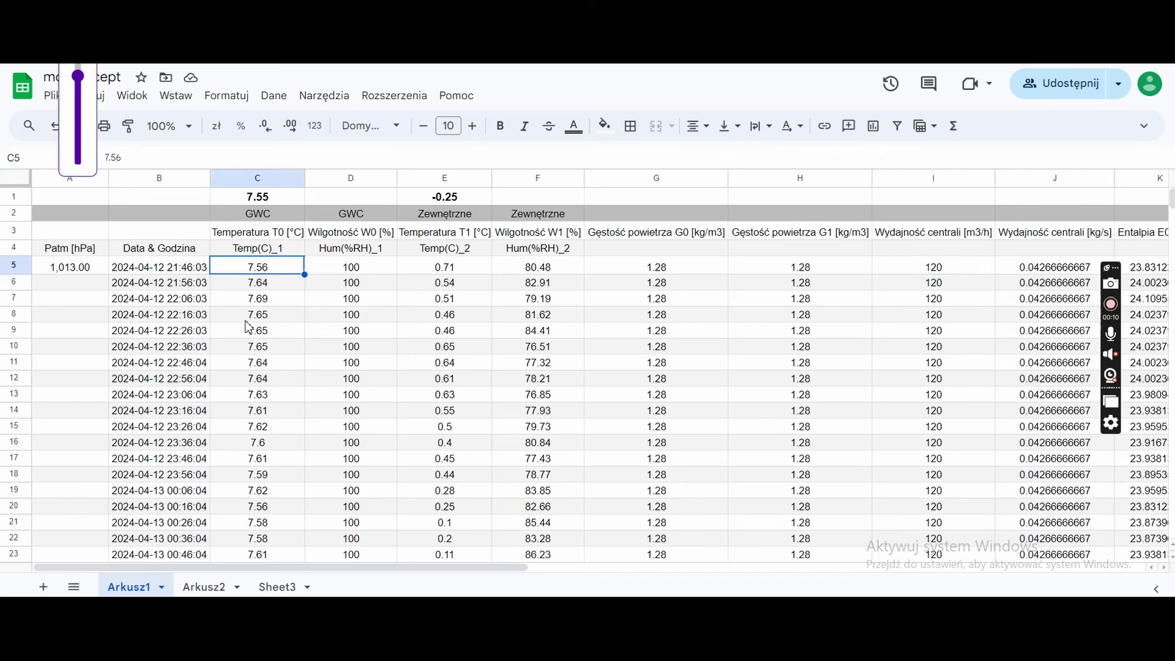
{"action": "left_click", "coordinate": [350, 270]}
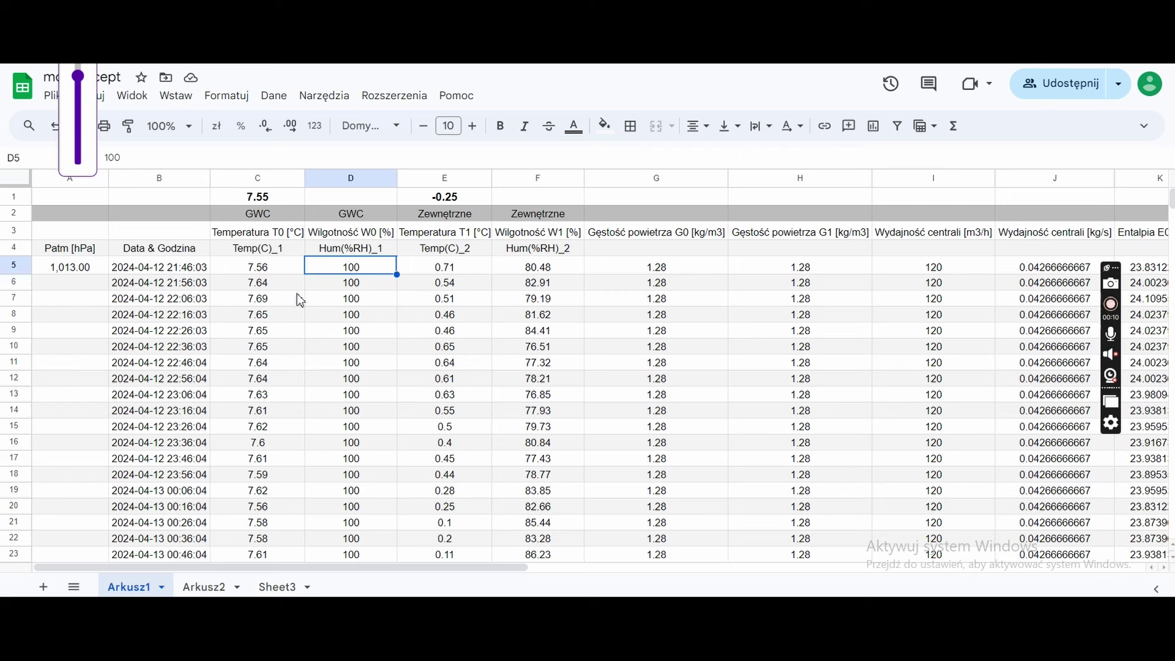
{"action": "left_click", "coordinate": [456, 268]}
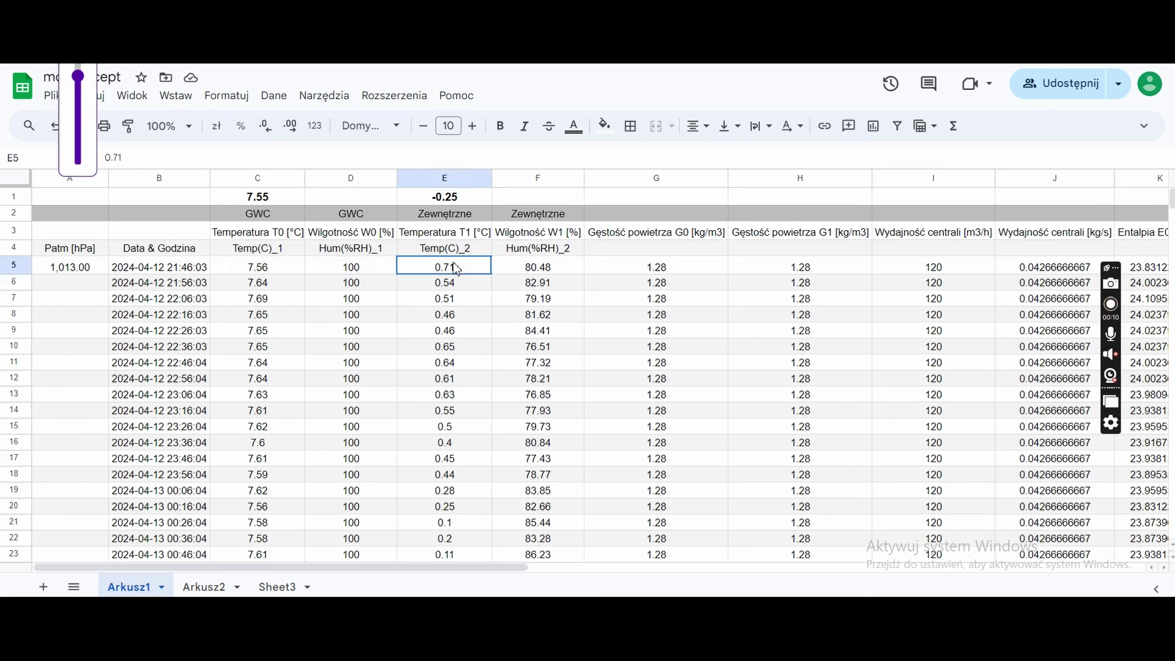
- Examine the outdoor temperature readings down column E of Arkusz1 and return to Sheet3 for comparison
{"action": "left_click", "coordinate": [448, 302]}
{"action": "left_click", "coordinate": [439, 346]}
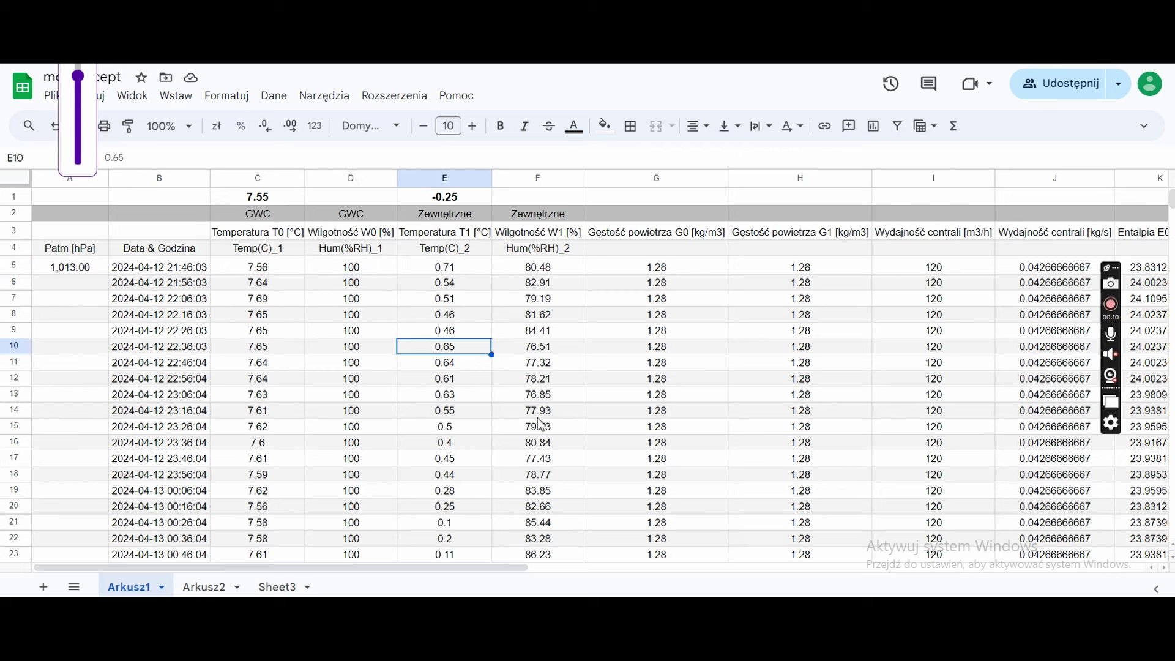
{"action": "scroll", "coordinate": [539, 422], "scroll_direction": "down", "scroll_amount": 5}
{"action": "scroll", "coordinate": [541, 422], "scroll_direction": "down", "scroll_amount": 6}
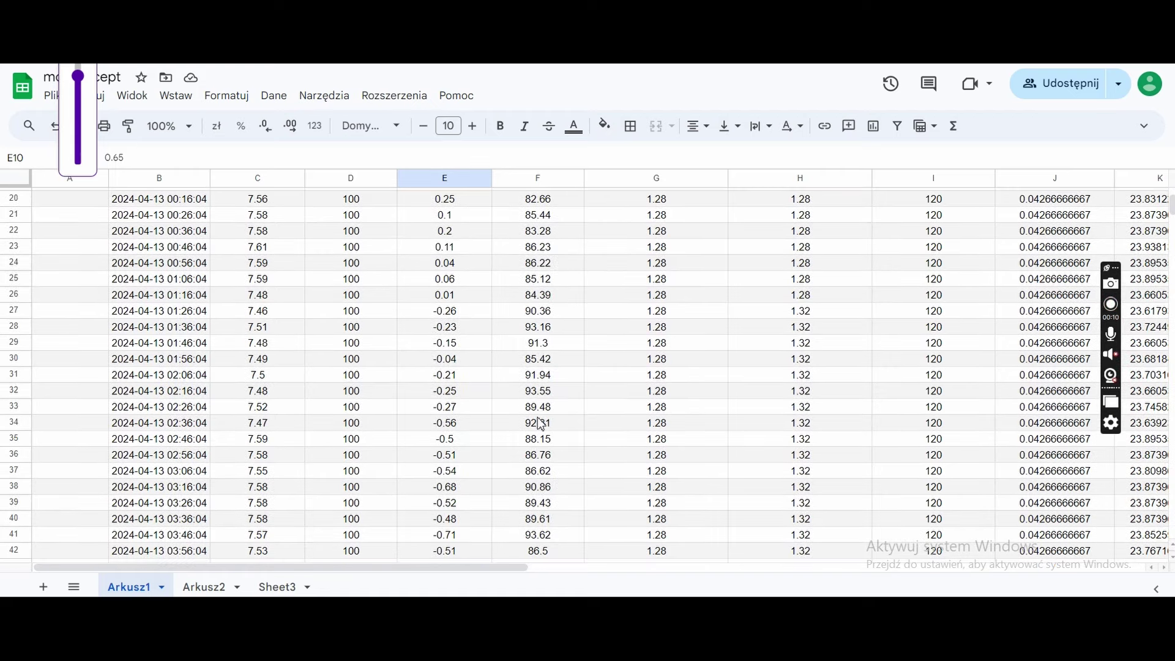
{"action": "scroll", "coordinate": [540, 422], "scroll_direction": "up", "scroll_amount": 9}
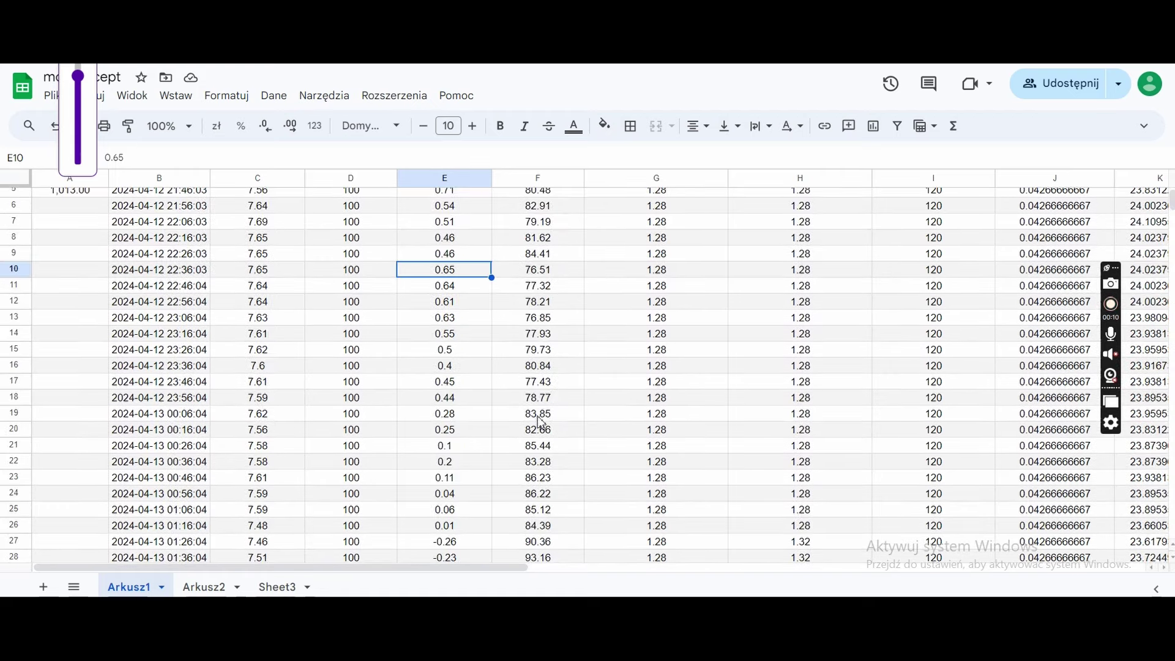
{"action": "scroll", "coordinate": [540, 422], "scroll_direction": "up", "scroll_amount": 2}
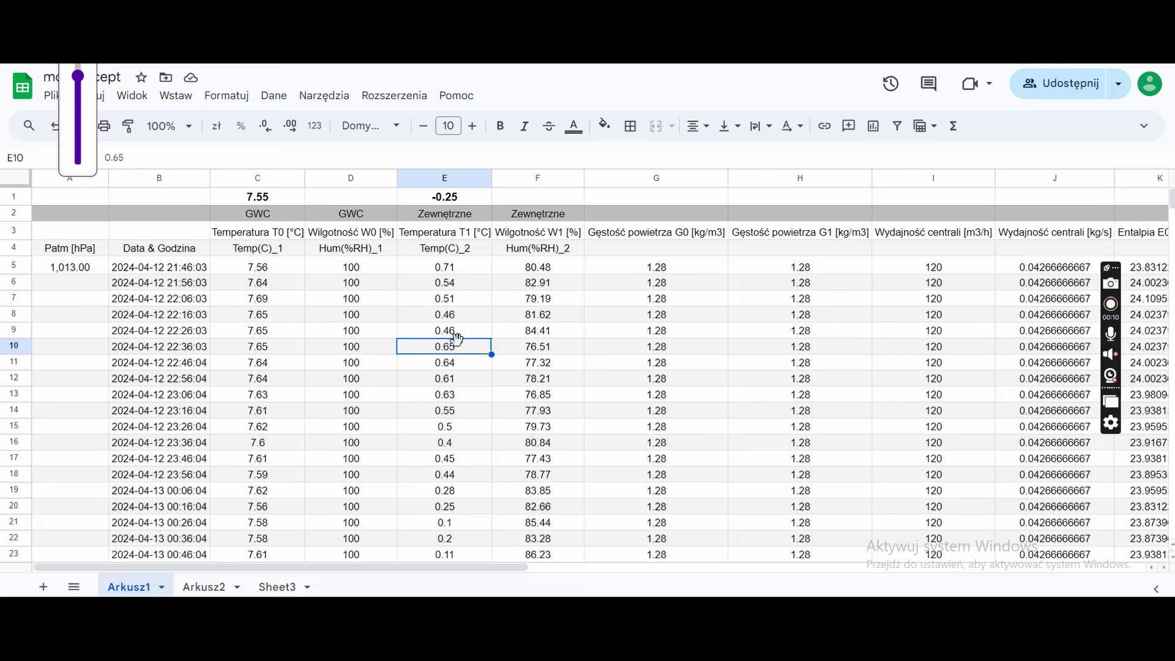
{"action": "left_click", "coordinate": [284, 591]}
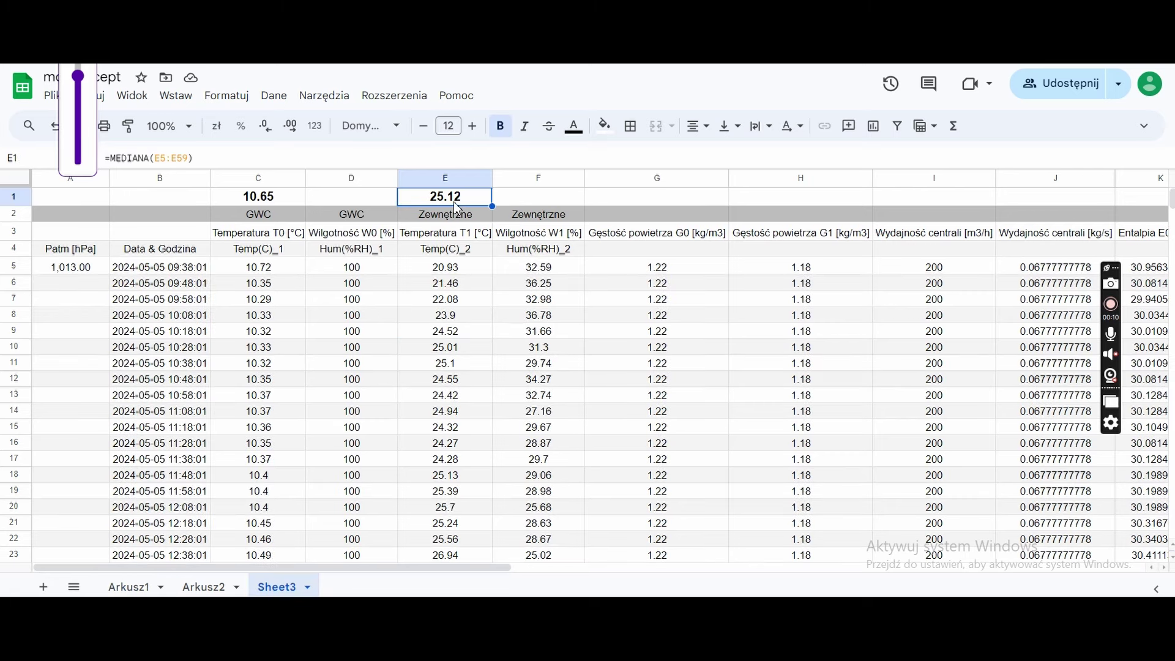